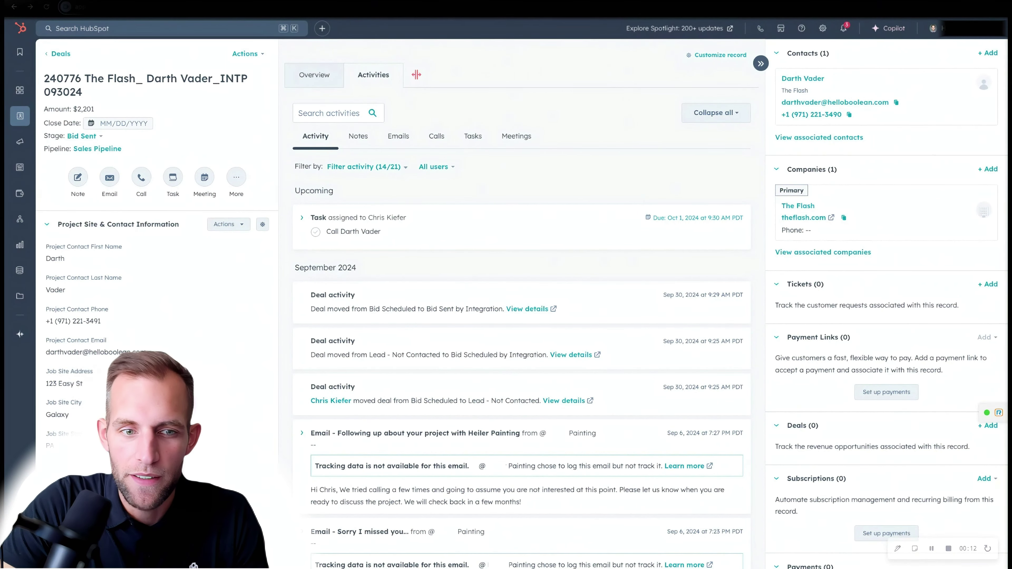
Scroll the deal sidebar down to Sales Information to find the Quote Url
{"action": "scroll", "coordinate": [156, 255], "scroll_direction": "down", "scroll_amount": 15}
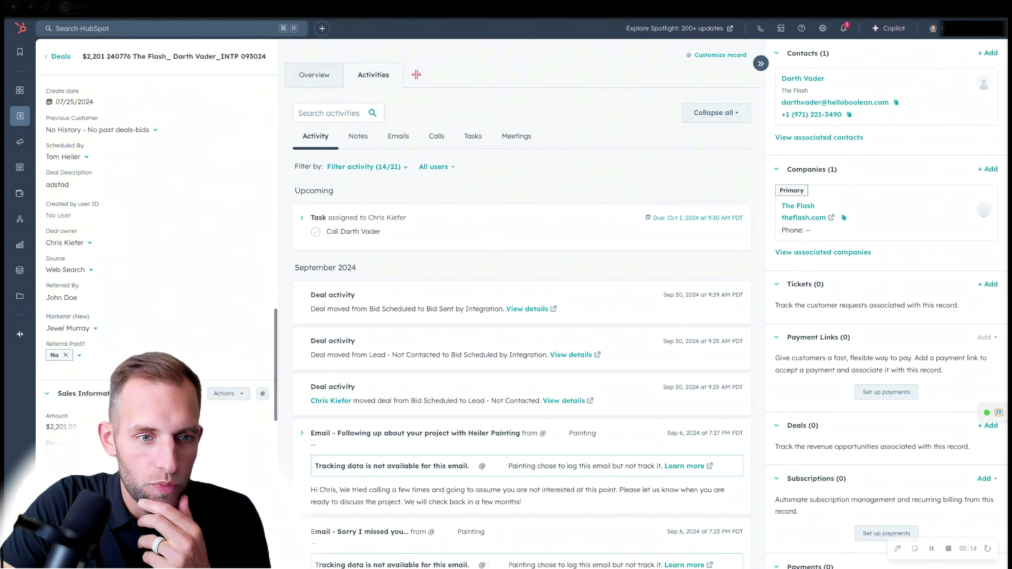
{"action": "scroll", "coordinate": [155, 255], "scroll_direction": "down", "scroll_amount": 7}
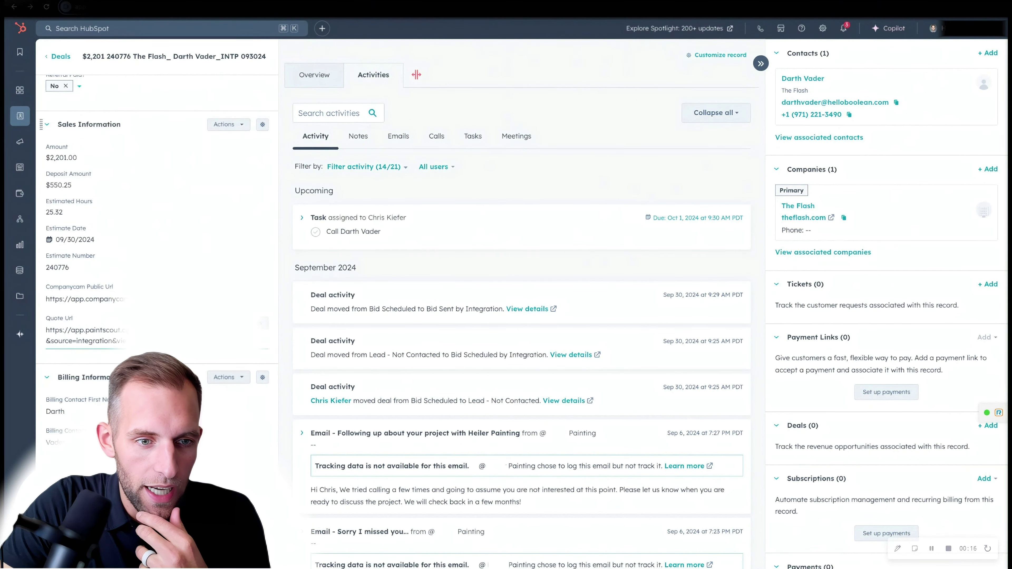
Sign and accept the $2,201.00 PaintScout estimate from the quote link, then return to HubSpot
{"action": "left_click", "coordinate": [228, 323]}
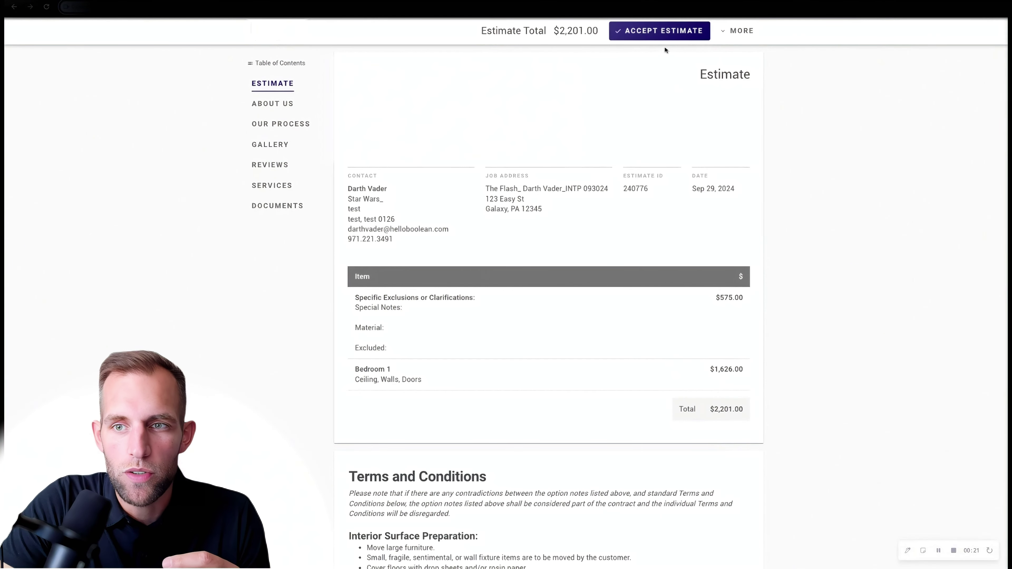
{"action": "left_click", "coordinate": [657, 36]}
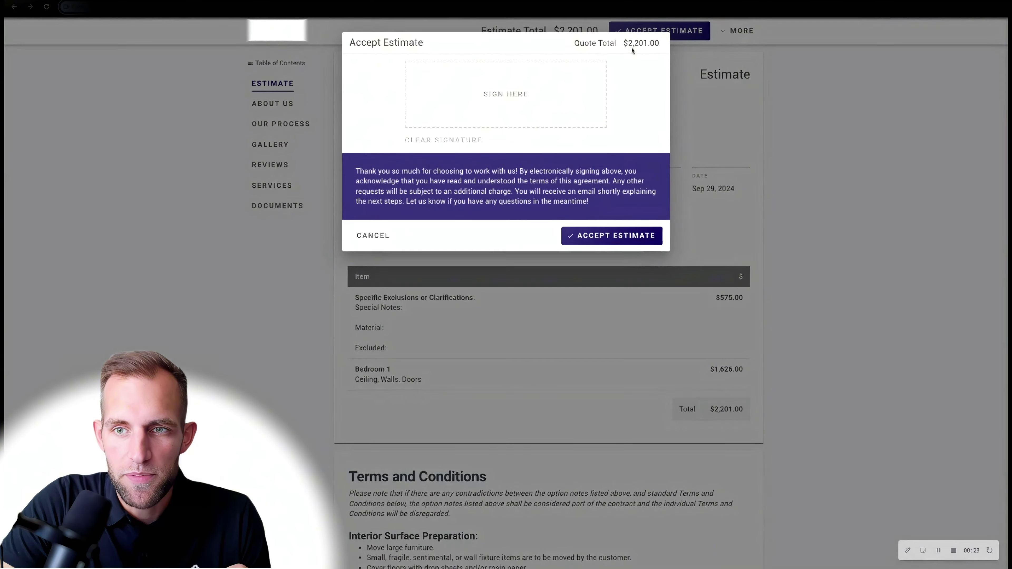
{"action": "mouse_move", "coordinate": [451, 79]}
{"action": "left_mouse_down"}
{"action": "mouse_move", "coordinate": [462, 104]}
{"action": "mouse_move", "coordinate": [562, 68]}
{"action": "left_mouse_up"}
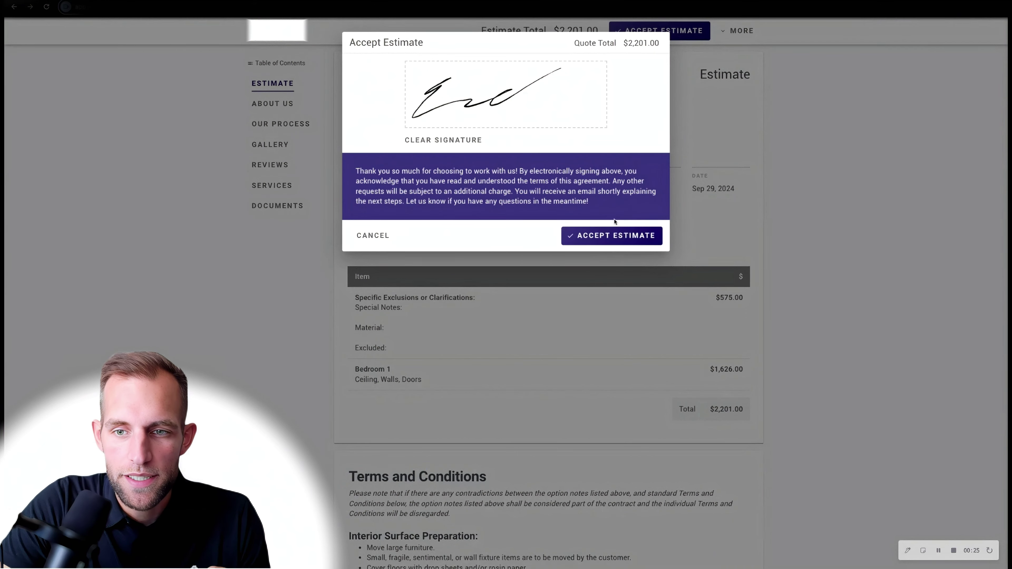
{"action": "left_click", "coordinate": [655, 238]}
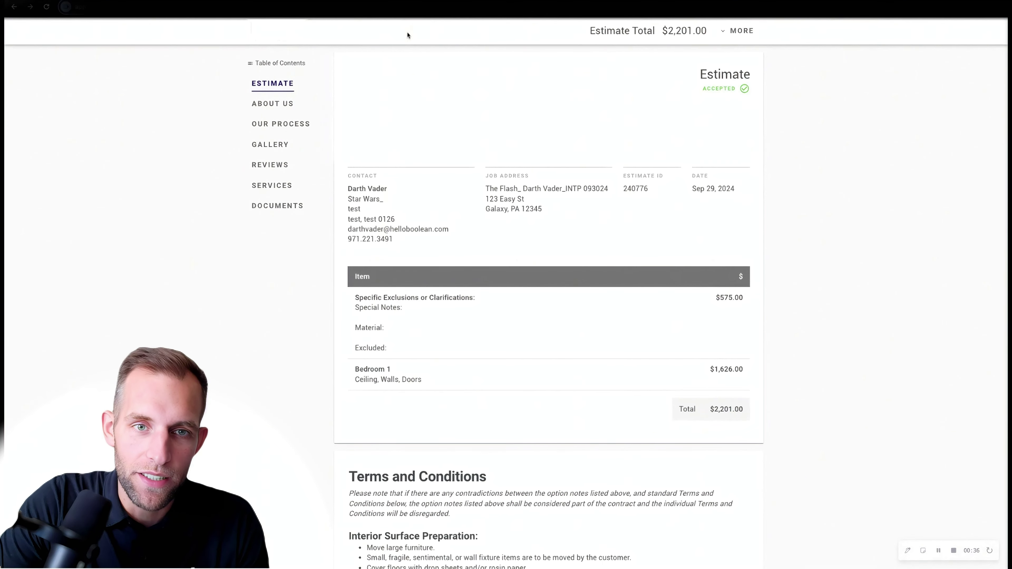
{"action": "key", "text": "ctrl+Tab"}
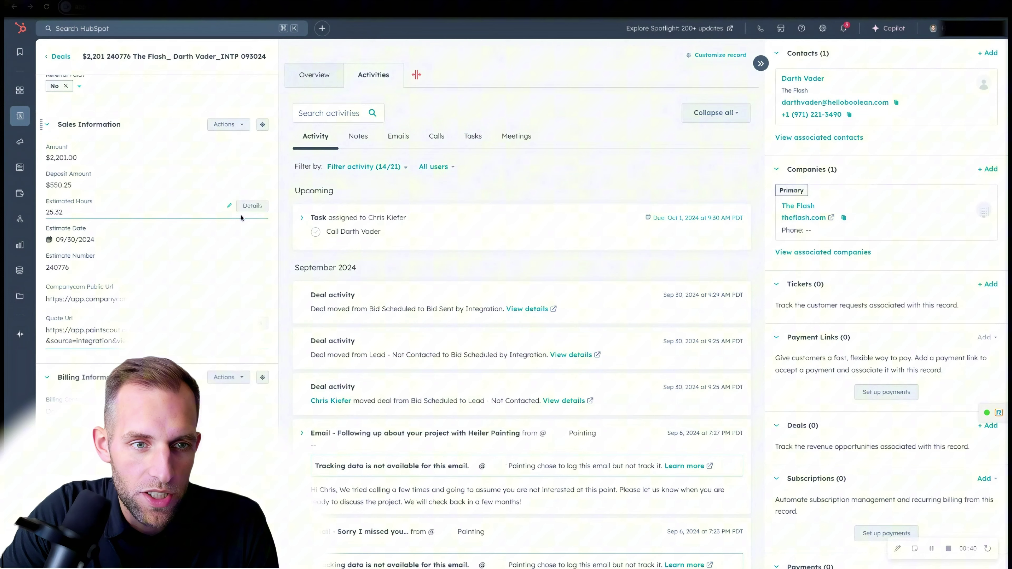
{"action": "scroll", "coordinate": [238, 219], "scroll_direction": "up", "scroll_amount": 15}
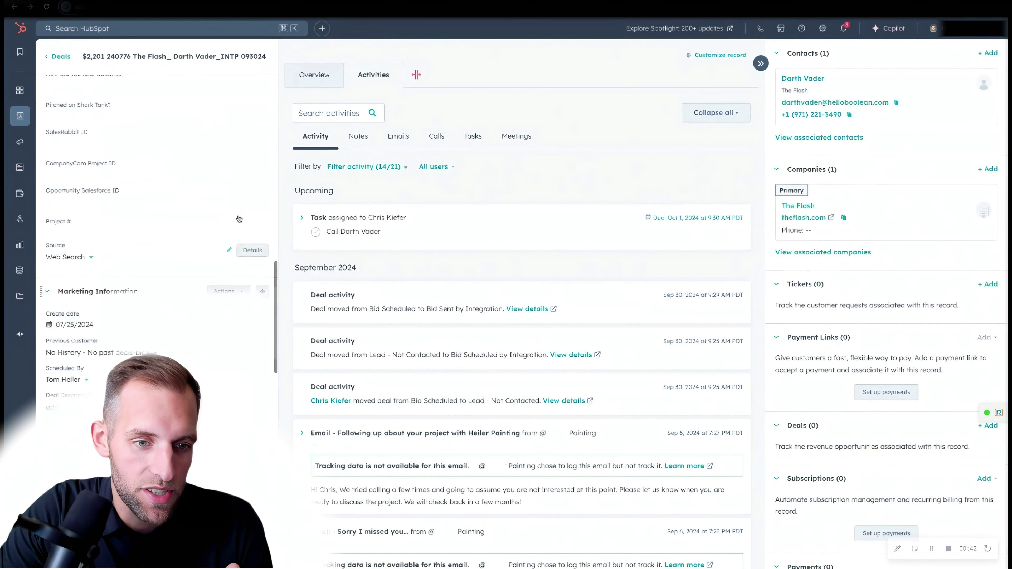
{"action": "scroll", "coordinate": [238, 218], "scroll_direction": "up", "scroll_amount": 5}
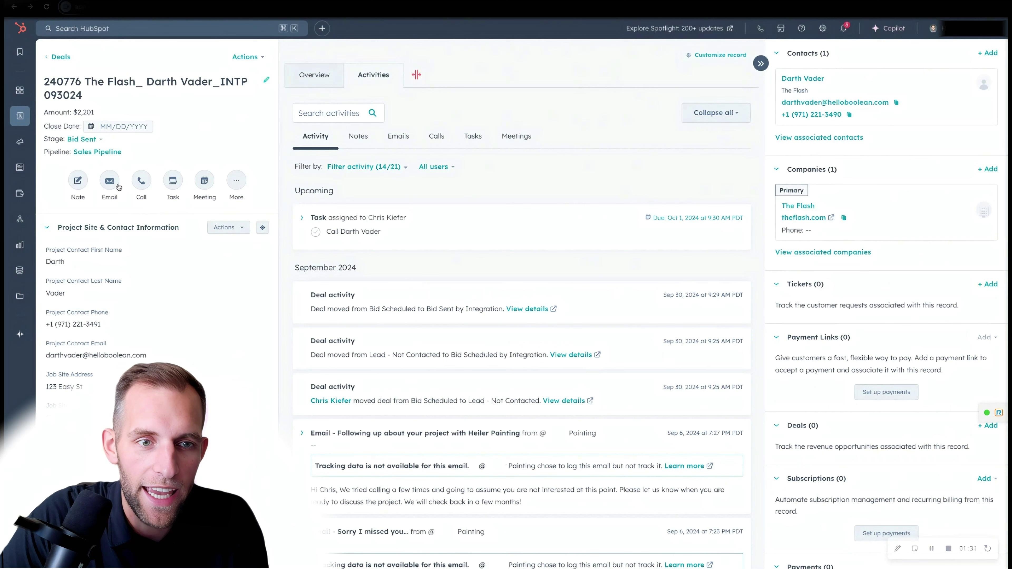
{"action": "scroll", "coordinate": [130, 263], "scroll_direction": "down", "scroll_amount": 1}
{"action": "scroll", "coordinate": [130, 263], "scroll_direction": "down", "scroll_amount": 1}
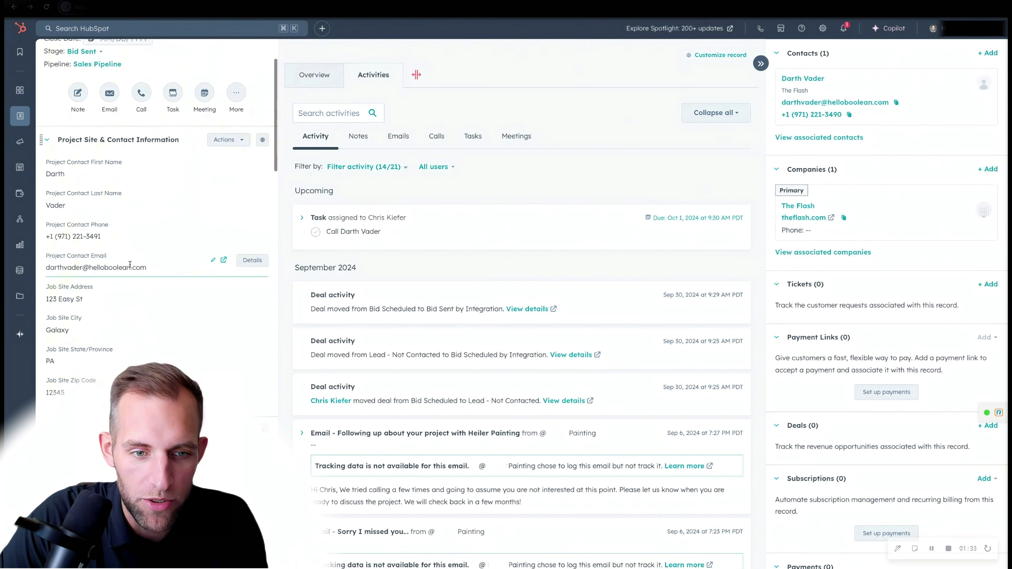
{"action": "scroll", "coordinate": [130, 264], "scroll_direction": "up", "scroll_amount": 2}
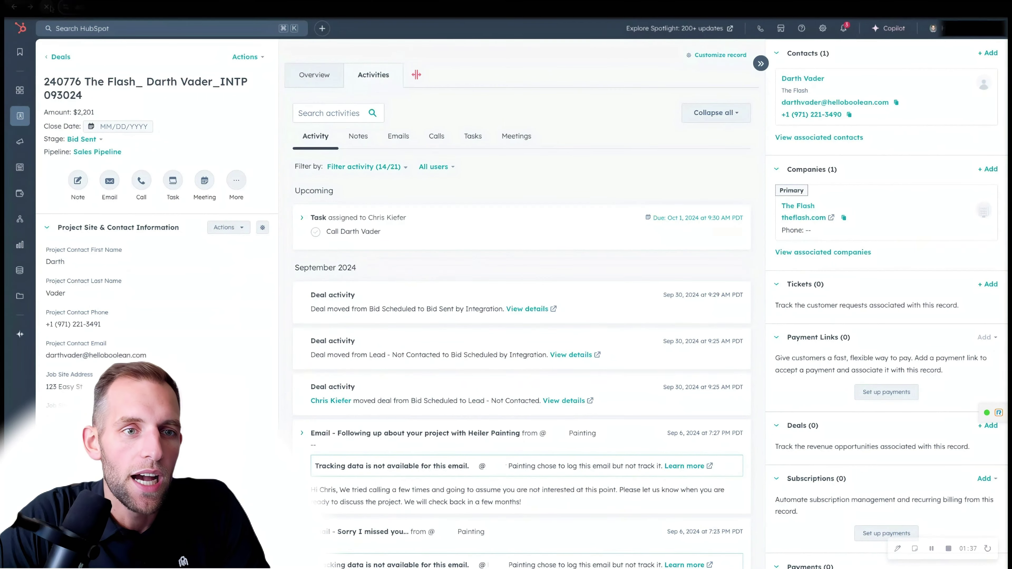
Reload the deal record to show its new Customer Accepted Proposal stage
{"action": "left_click", "coordinate": [47, 6]}
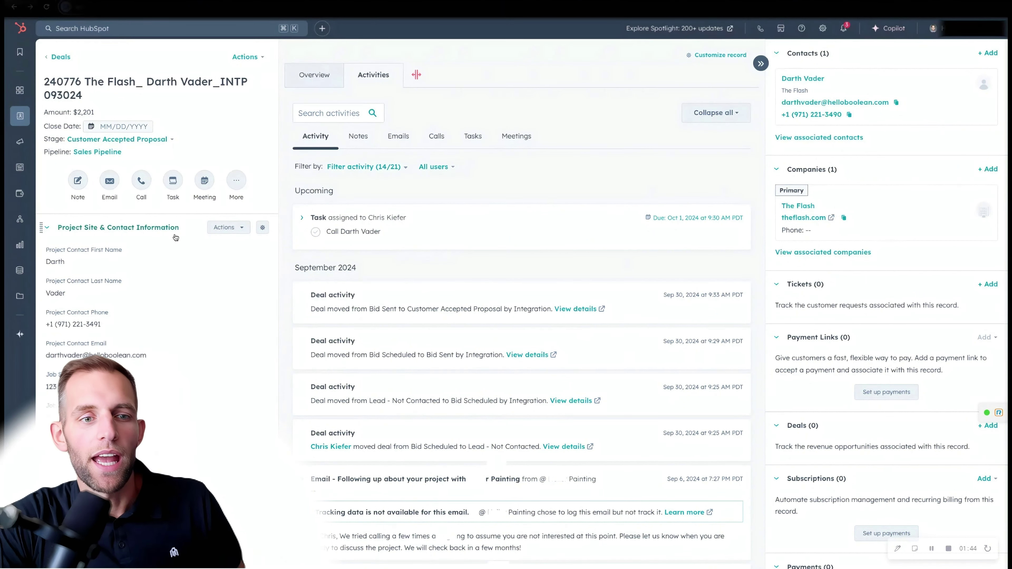
{"action": "mouse_move", "coordinate": [20, 116]}
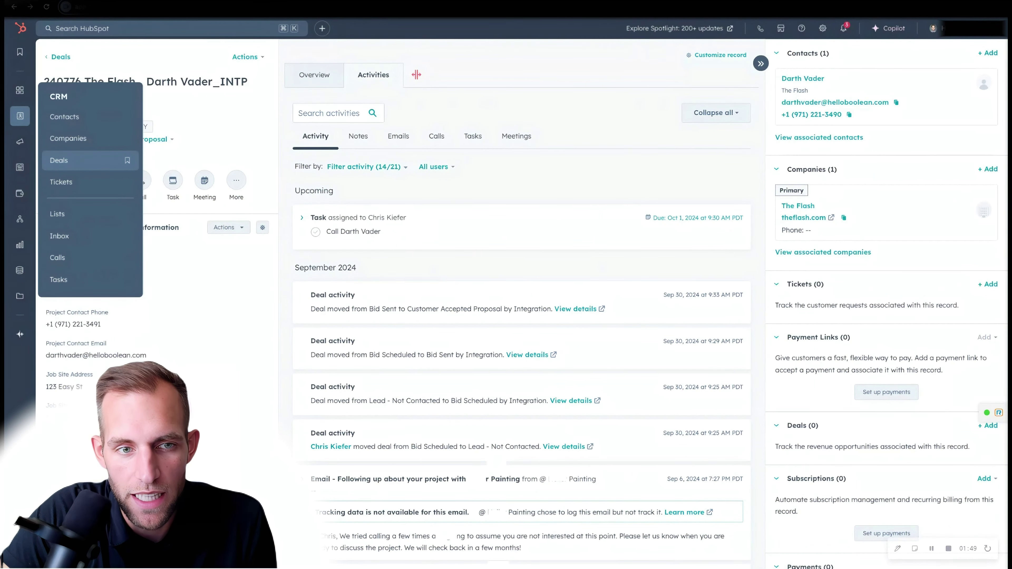
{"action": "scroll", "coordinate": [157, 240], "scroll_direction": "down", "scroll_amount": 10}
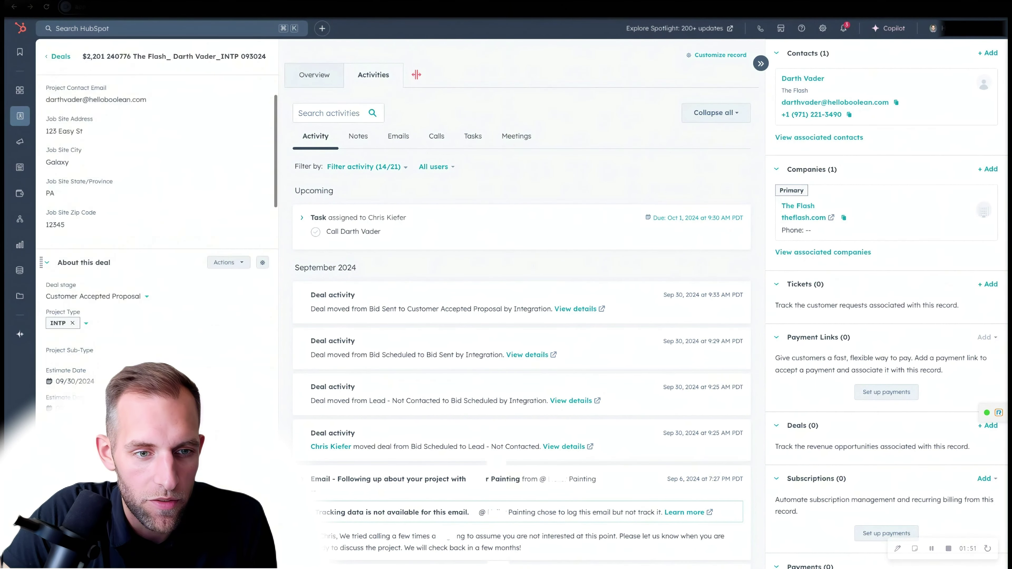
{"action": "scroll", "coordinate": [157, 239], "scroll_direction": "down", "scroll_amount": 10}
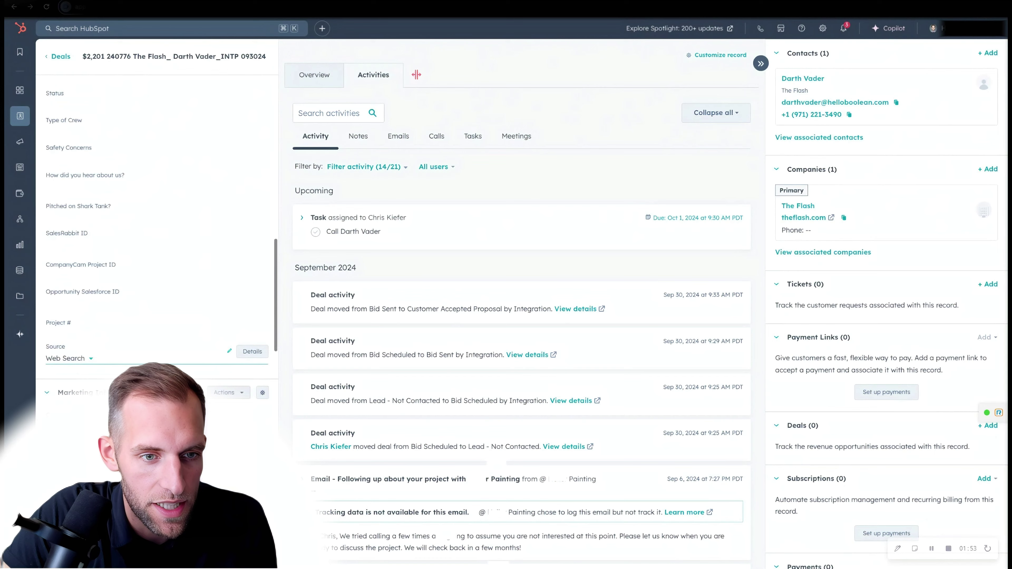
{"action": "scroll", "coordinate": [157, 239], "scroll_direction": "down", "scroll_amount": 3}
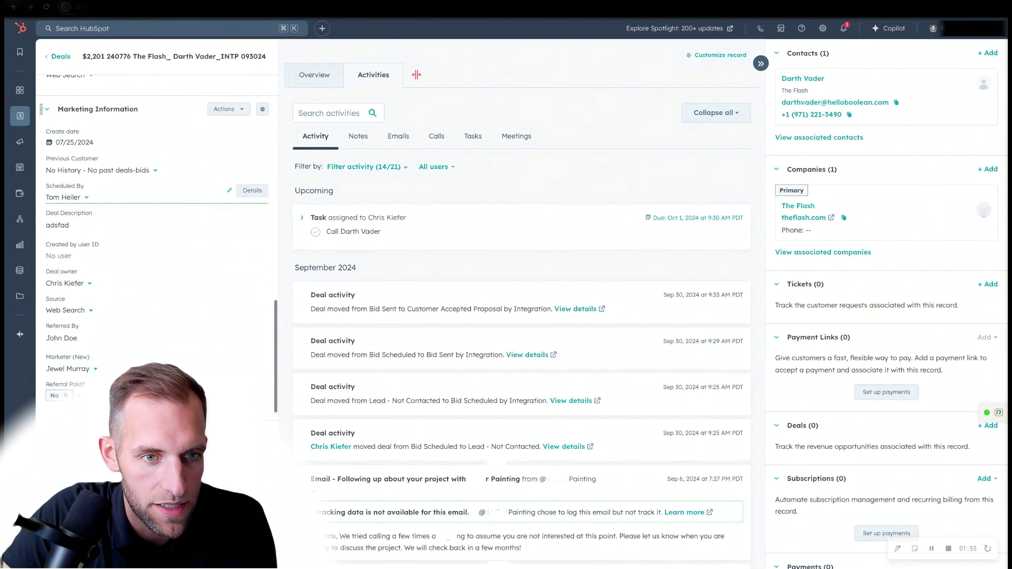
Search users in the Scheduled By dropdown, then close it leaving the value unchanged
{"action": "left_click", "coordinate": [65, 197]}
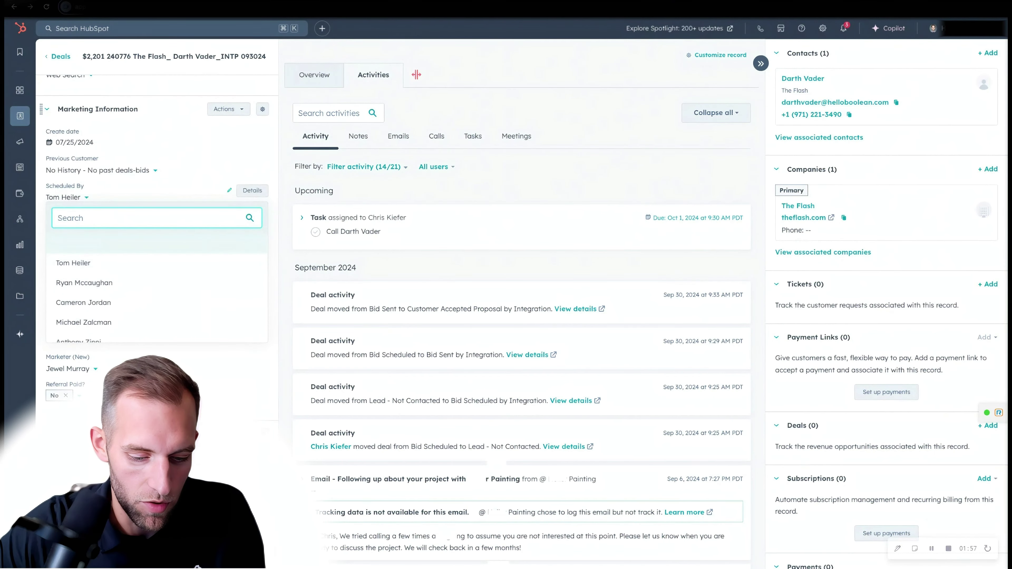
{"action": "type", "text": "chris"}
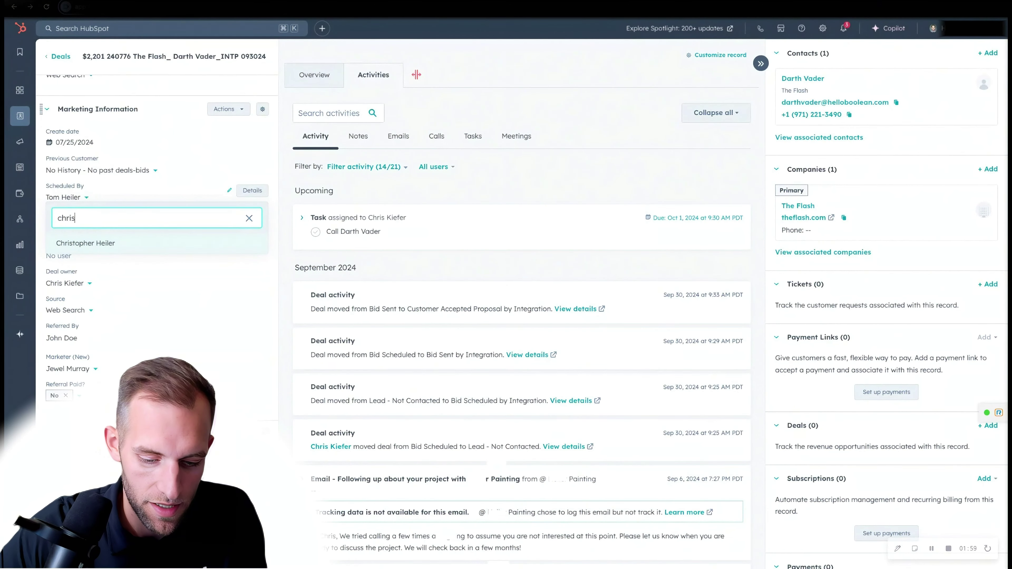
{"action": "key", "text": "super+a"}
{"action": "type", "text": "kie"}
{"action": "key", "text": "super+a"}
{"action": "key", "text": "BackSpace"}
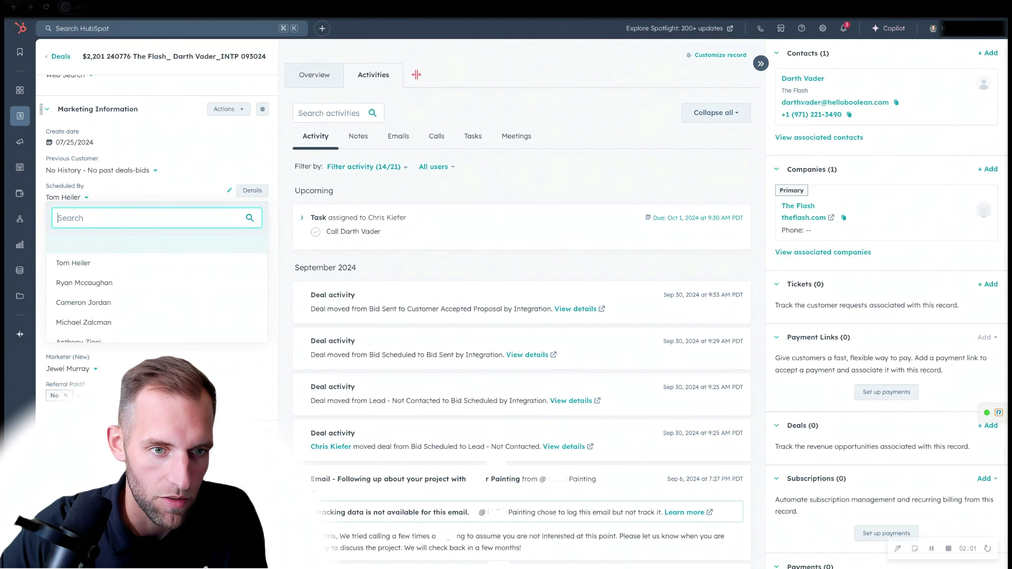
{"action": "key", "text": "Escape"}
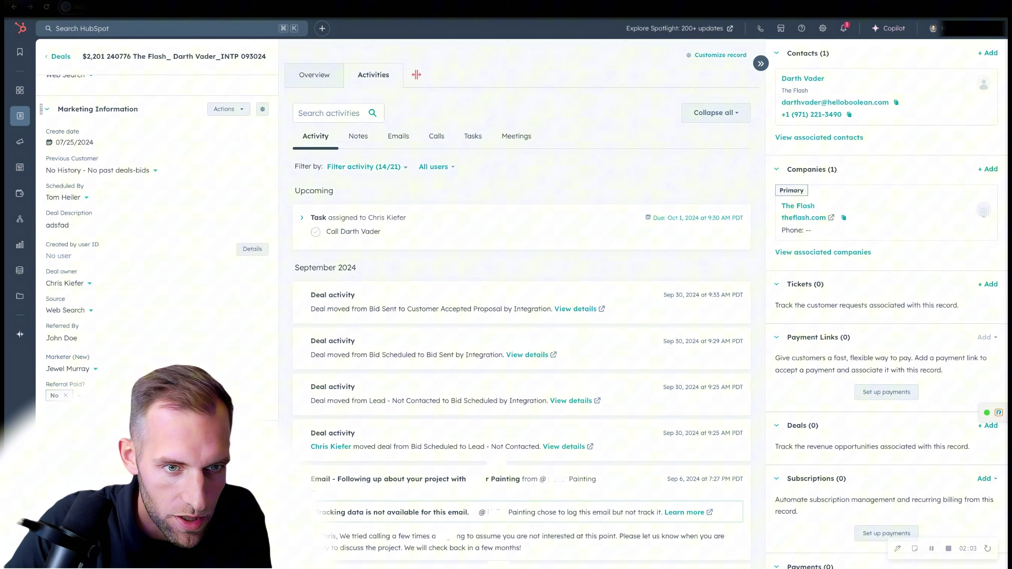
{"action": "left_click", "coordinate": [231, 394]}
{"action": "key", "text": "Escape"}
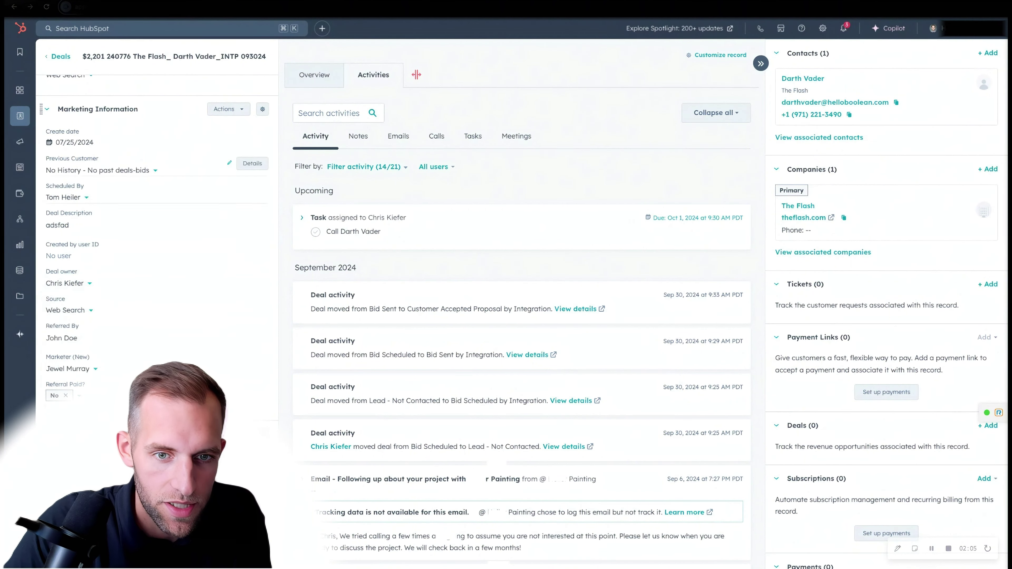
{"action": "scroll", "coordinate": [155, 239], "scroll_direction": "up", "scroll_amount": 10}
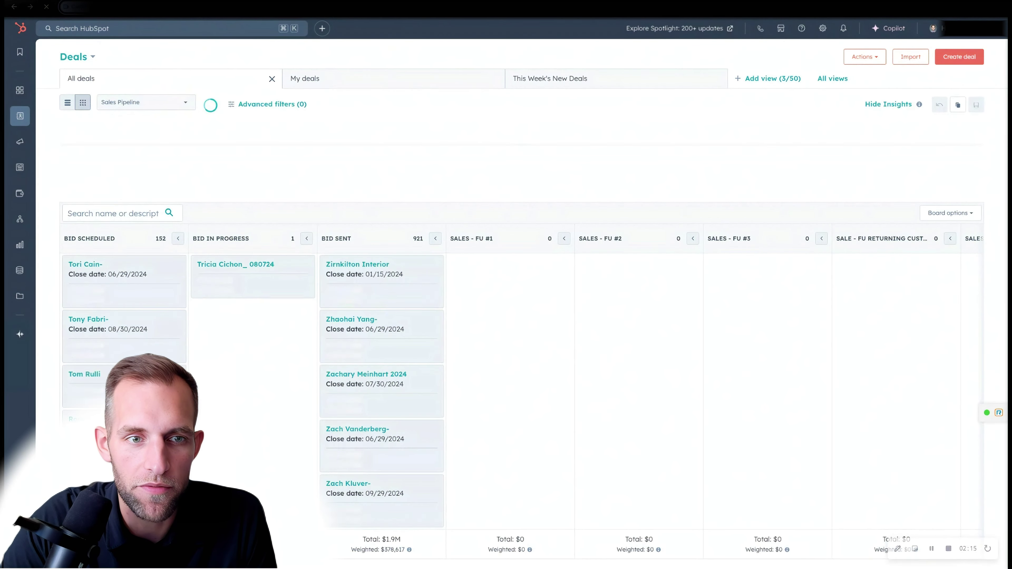
Filter the Deals board to deal owner Me and open the 240776 deal
{"action": "left_click", "coordinate": [226, 104]}
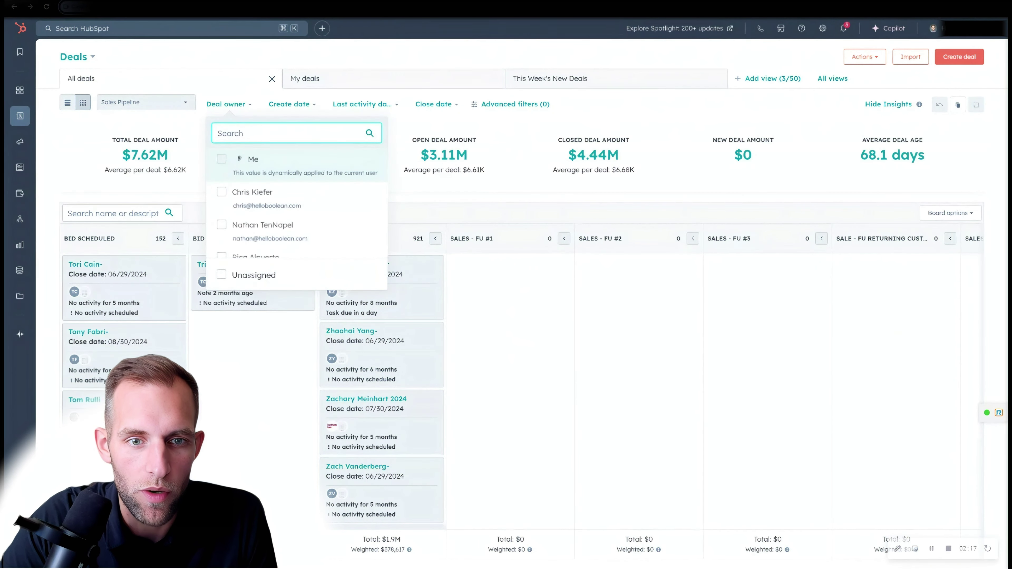
{"action": "left_click", "coordinate": [222, 159]}
{"action": "key", "text": "Escape"}
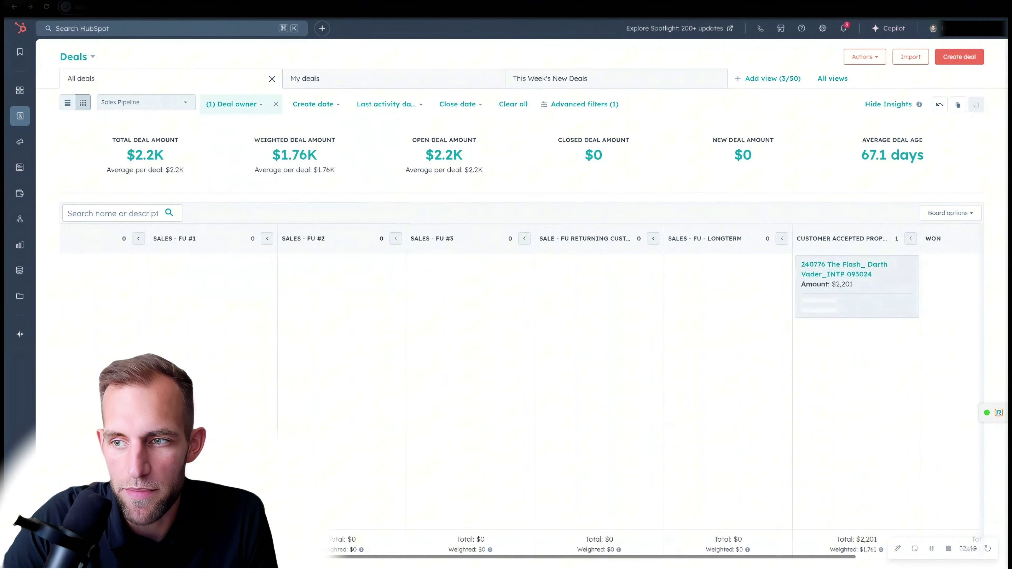
{"action": "scroll", "coordinate": [518, 394], "scroll_direction": "right", "scroll_amount": 5}
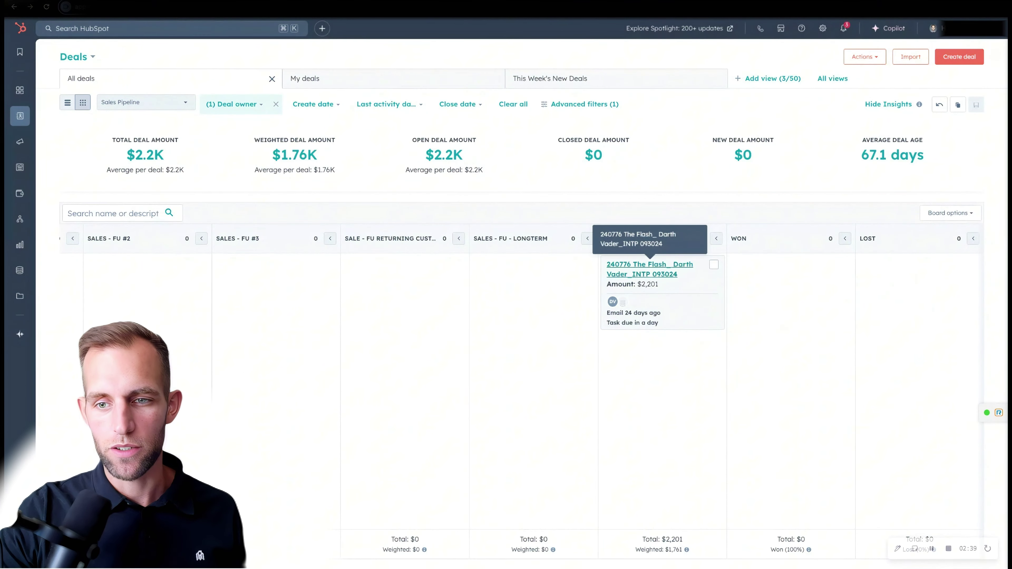
{"action": "left_click", "coordinate": [649, 269]}
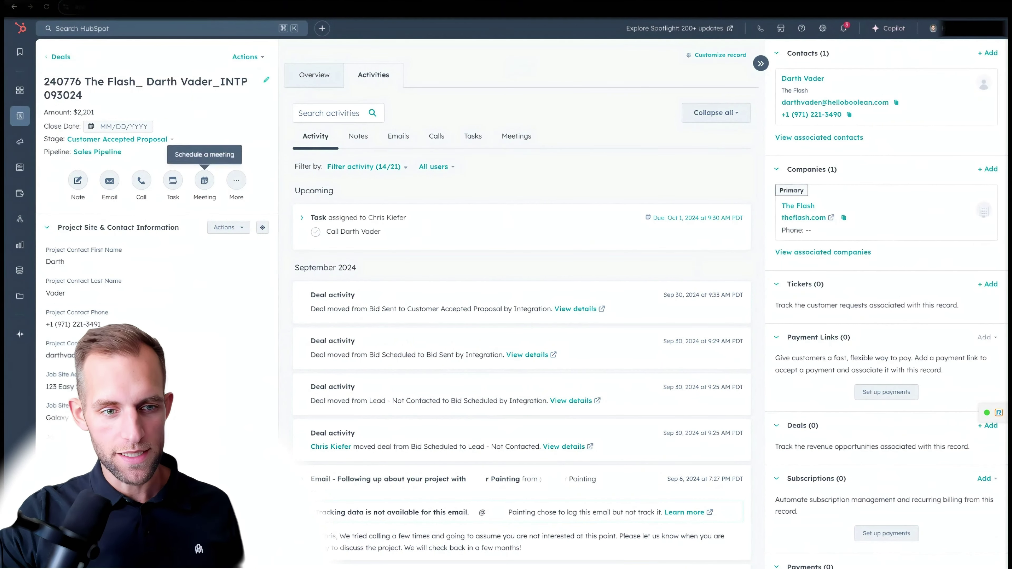
Remove the extra last digit from Project Contact Phone and apply the change
{"action": "scroll", "coordinate": [239, 285], "scroll_direction": "down", "scroll_amount": 2}
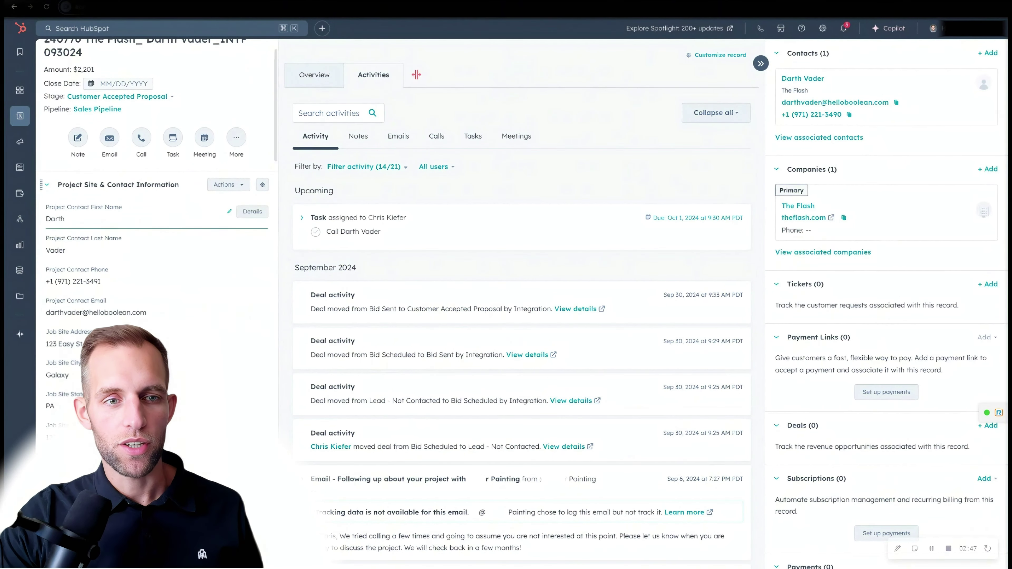
{"action": "scroll", "coordinate": [239, 239], "scroll_direction": "down", "scroll_amount": 2}
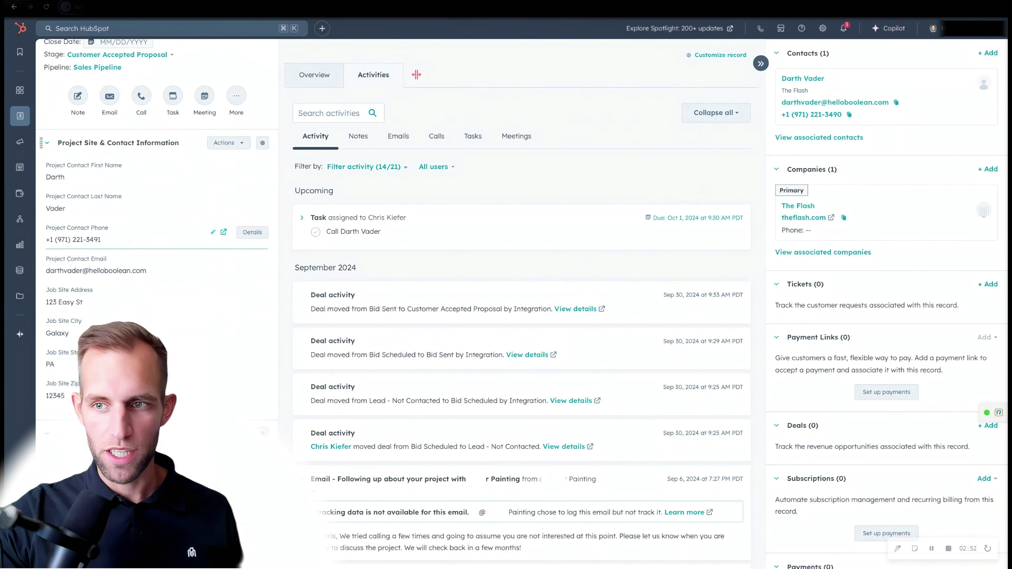
{"action": "left_click", "coordinate": [213, 232]}
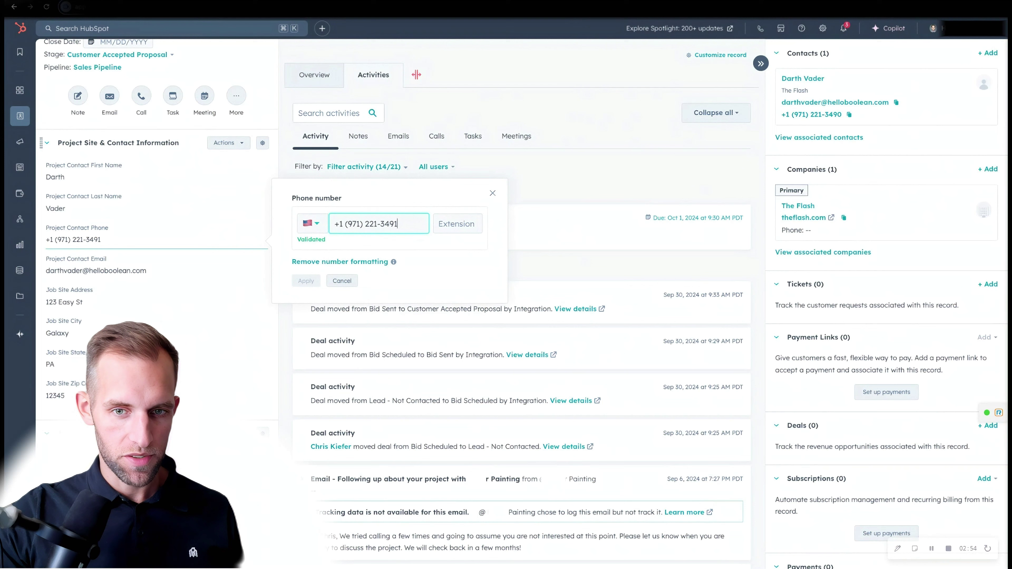
{"action": "key", "text": "BackSpace"}
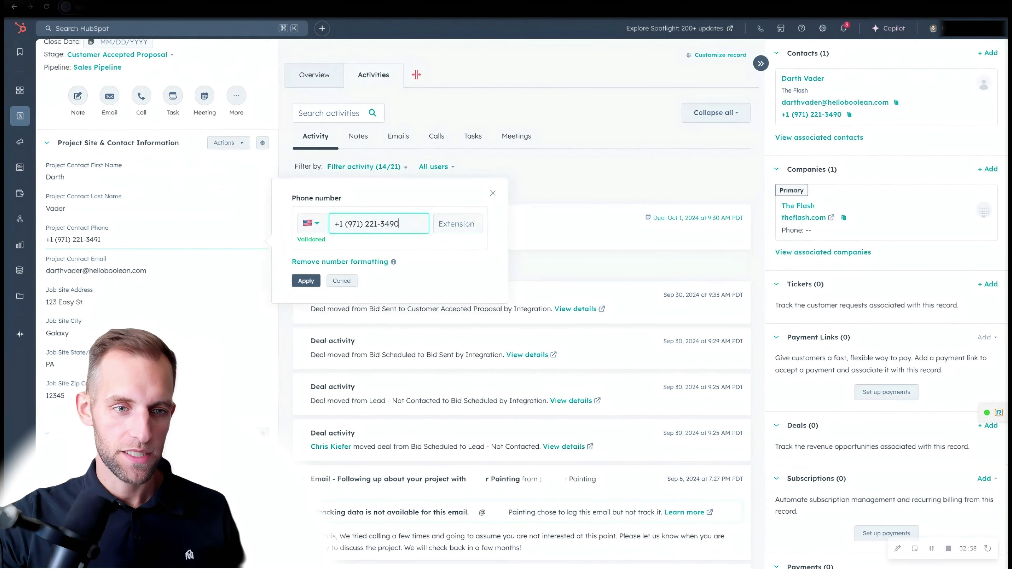
{"action": "left_click", "coordinate": [306, 281]}
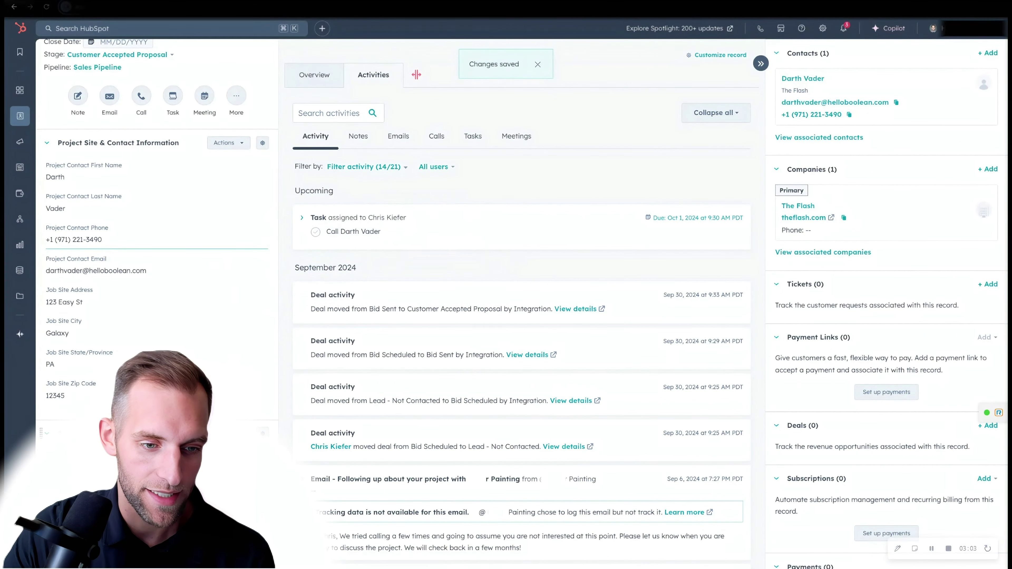
{"action": "scroll", "coordinate": [156, 239], "scroll_direction": "down", "scroll_amount": 5}
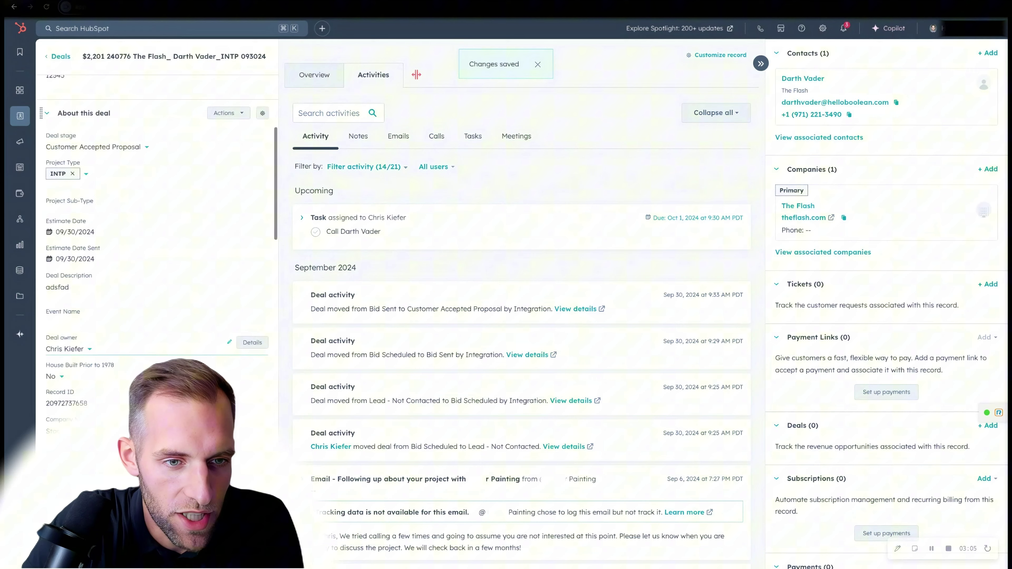
{"action": "scroll", "coordinate": [155, 240], "scroll_direction": "down", "scroll_amount": 1}
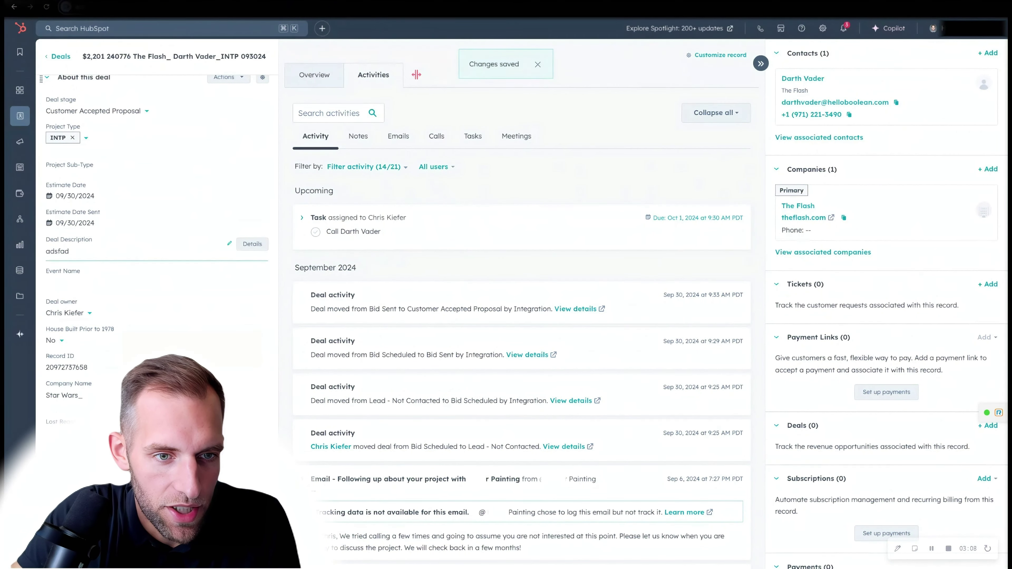
{"action": "scroll", "coordinate": [239, 271], "scroll_direction": "down", "scroll_amount": 4}
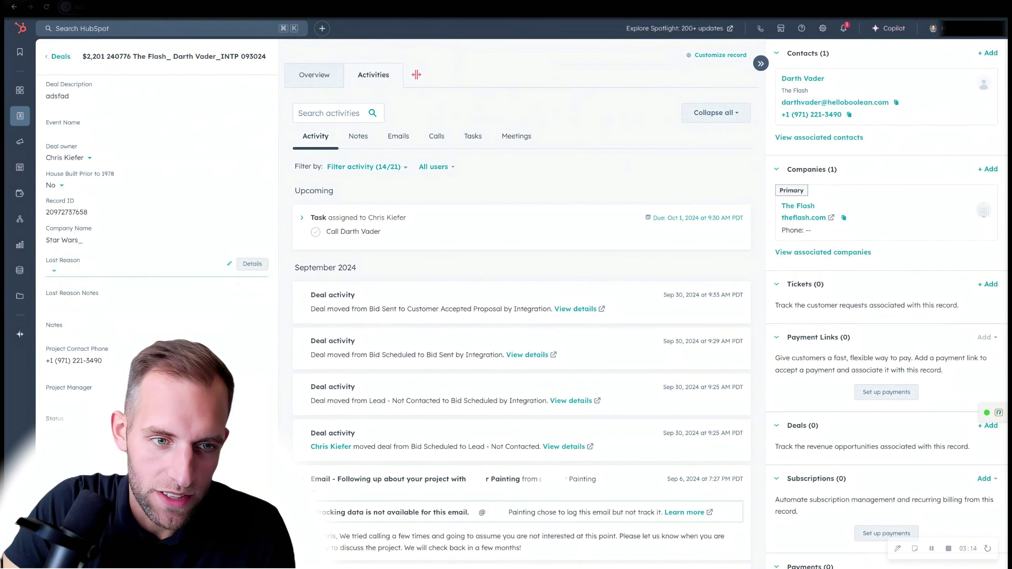
Enter the note 'Customer said to watch the flowers.' and fill in the Project Manager name
{"action": "scroll", "coordinate": [157, 255], "scroll_direction": "down", "scroll_amount": 1}
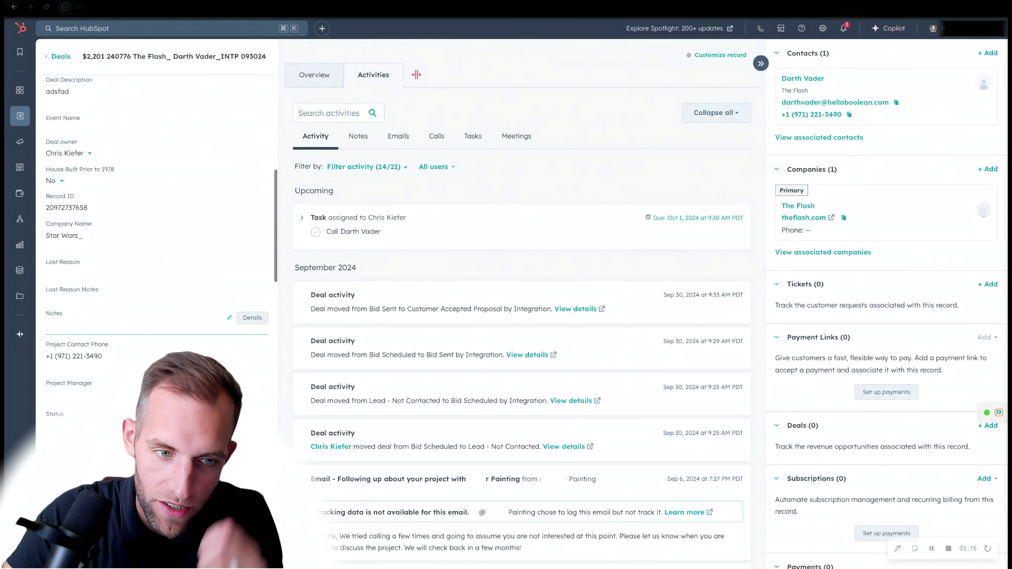
{"action": "left_click", "coordinate": [46, 318]}
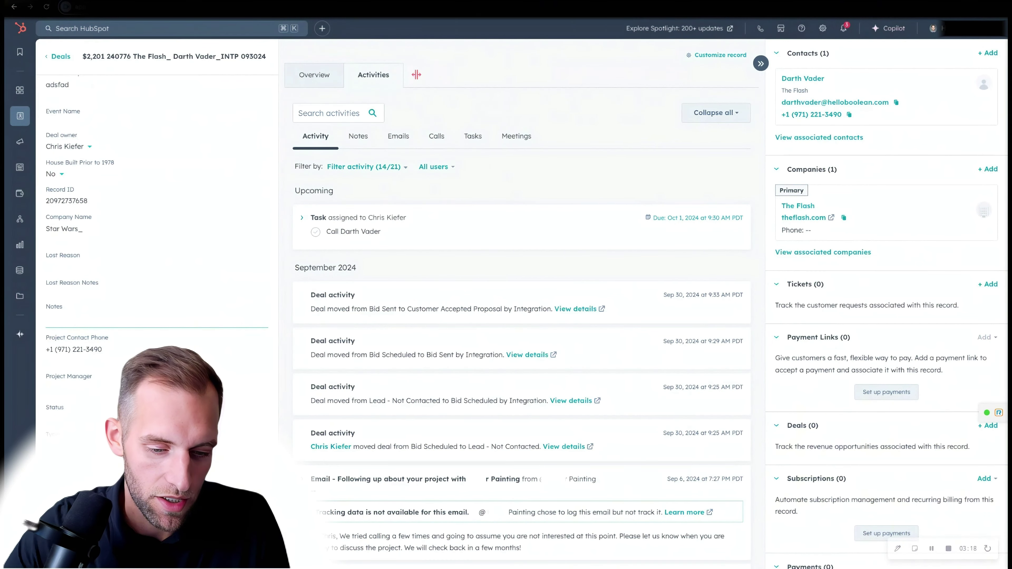
{"action": "type", "text": "Customer said to watch the"}
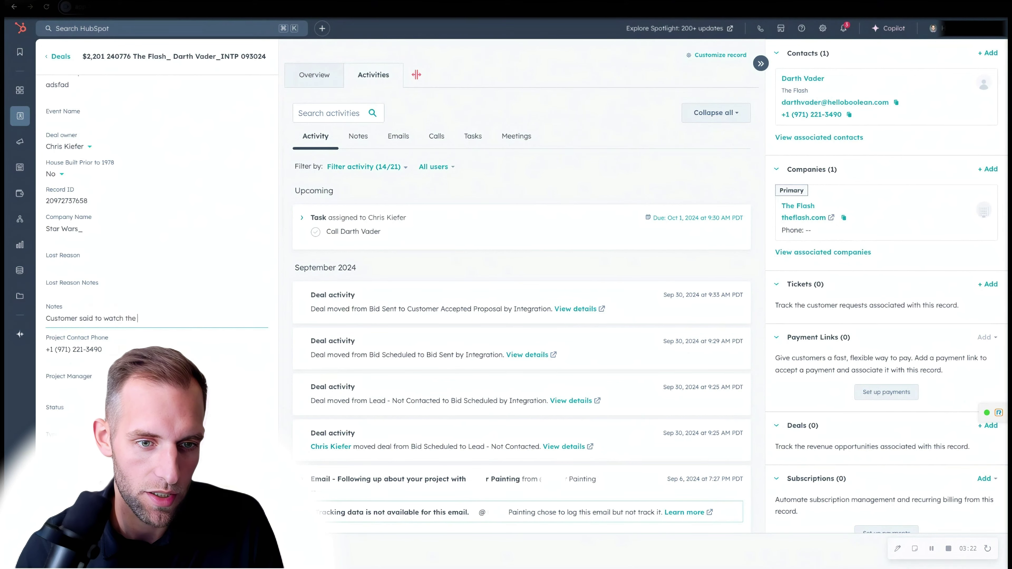
{"action": "type", "text": " flowers."}
{"action": "scroll", "coordinate": [157, 255], "scroll_direction": "down", "scroll_amount": 3}
{"action": "left_click", "coordinate": [119, 269]}
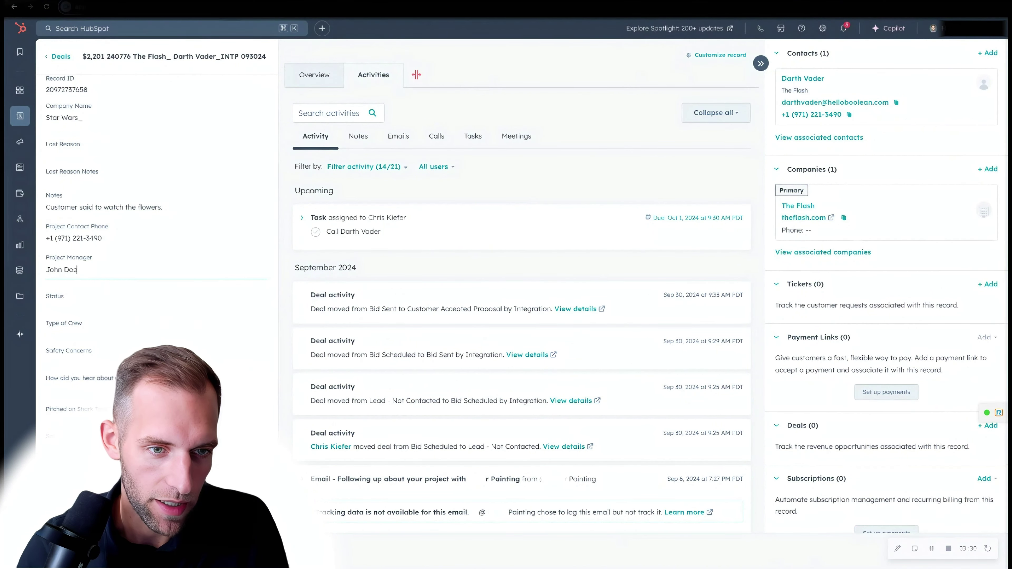
{"action": "type", "text": "John Doe"}
{"action": "scroll", "coordinate": [158, 255], "scroll_direction": "down", "scroll_amount": 2}
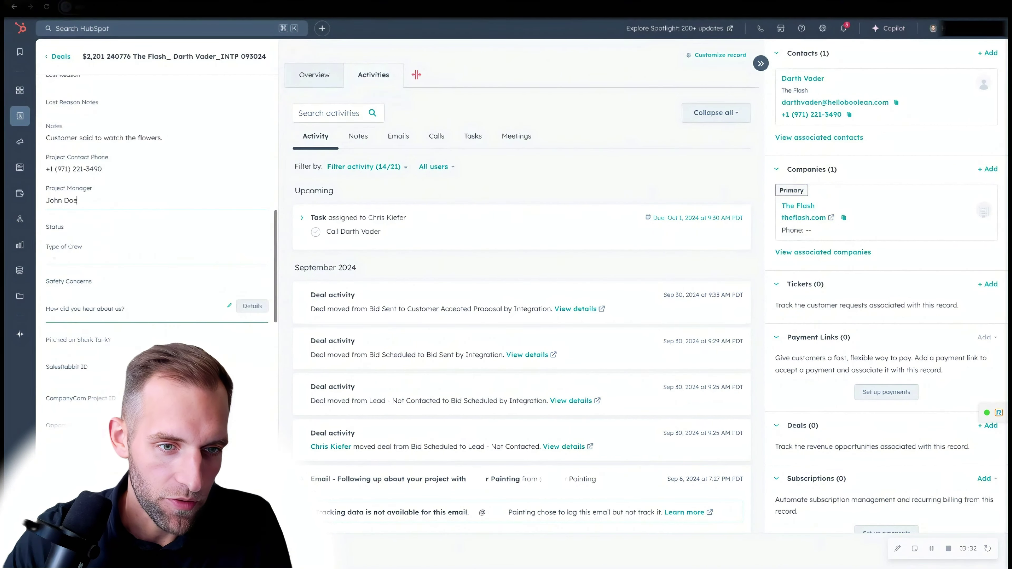
{"action": "left_click", "coordinate": [119, 257]}
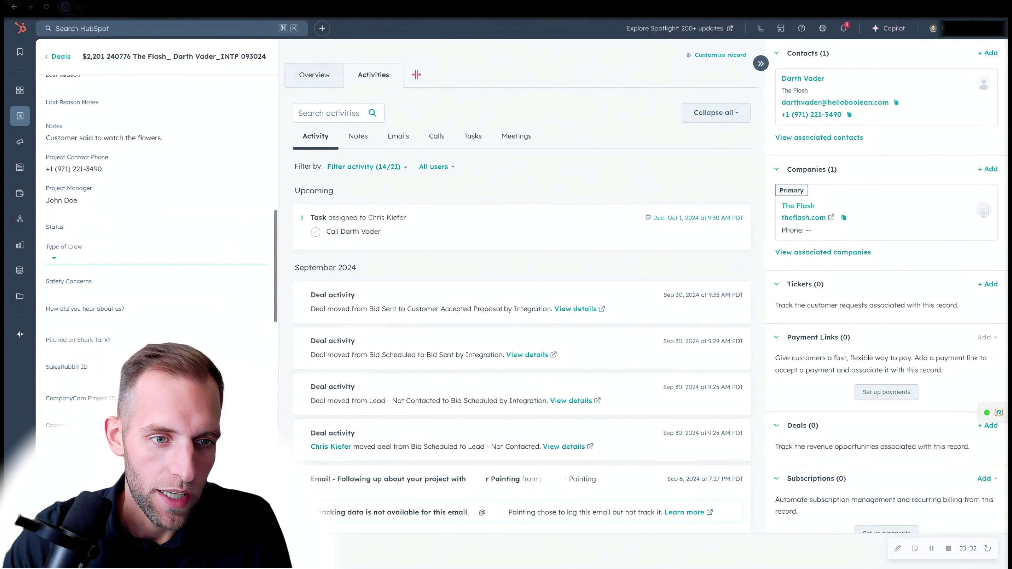
Set the deal's Type of Crew to Sub
{"action": "left_click", "coordinate": [119, 258]}
{"action": "left_click", "coordinate": [120, 257]}
{"action": "left_click", "coordinate": [120, 257]}
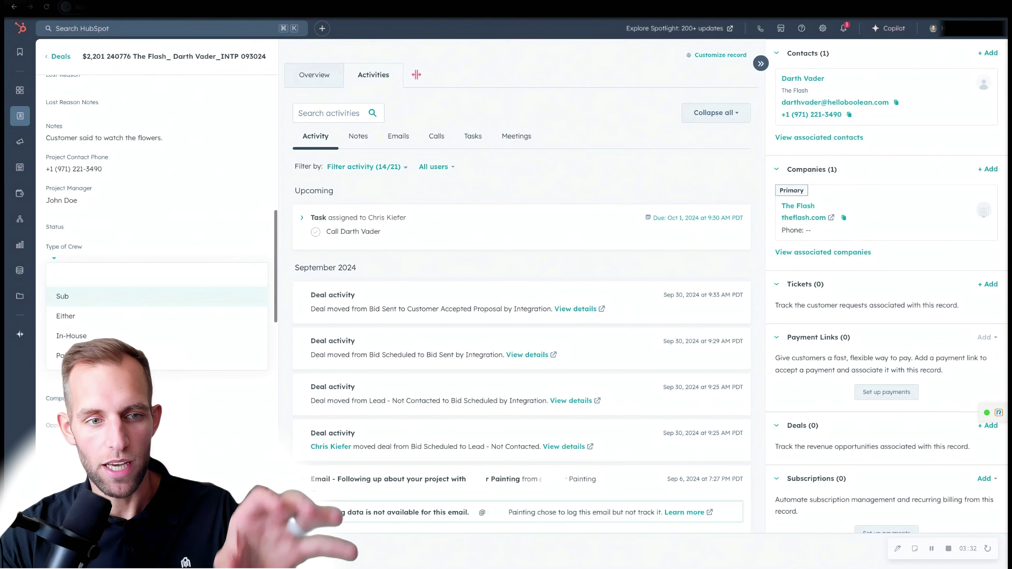
{"action": "key", "text": "Return"}
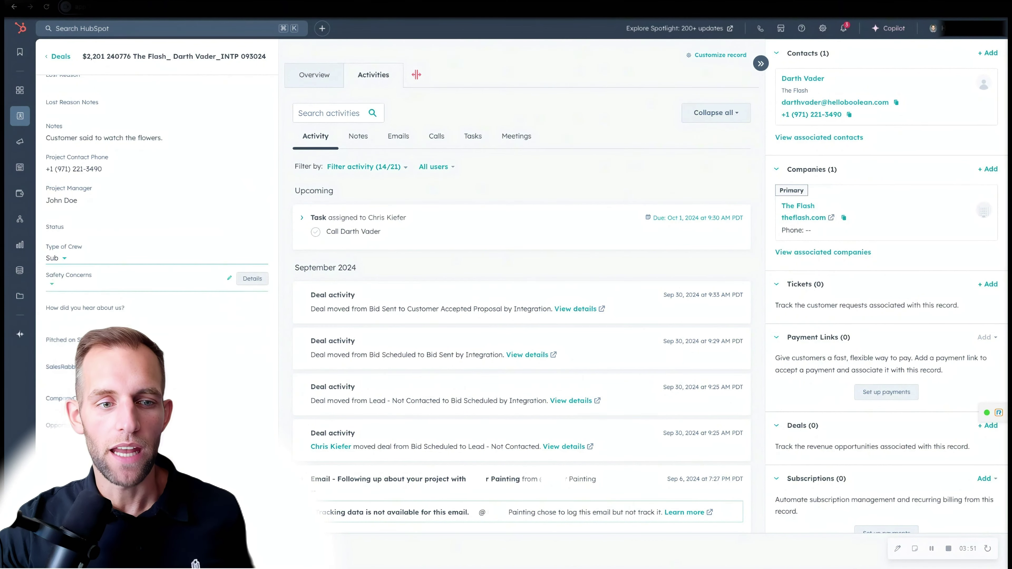
Collapse the About this deal section, leaving Sales Information with $2,201.00 visible
{"action": "scroll", "coordinate": [159, 279], "scroll_direction": "down", "scroll_amount": 2}
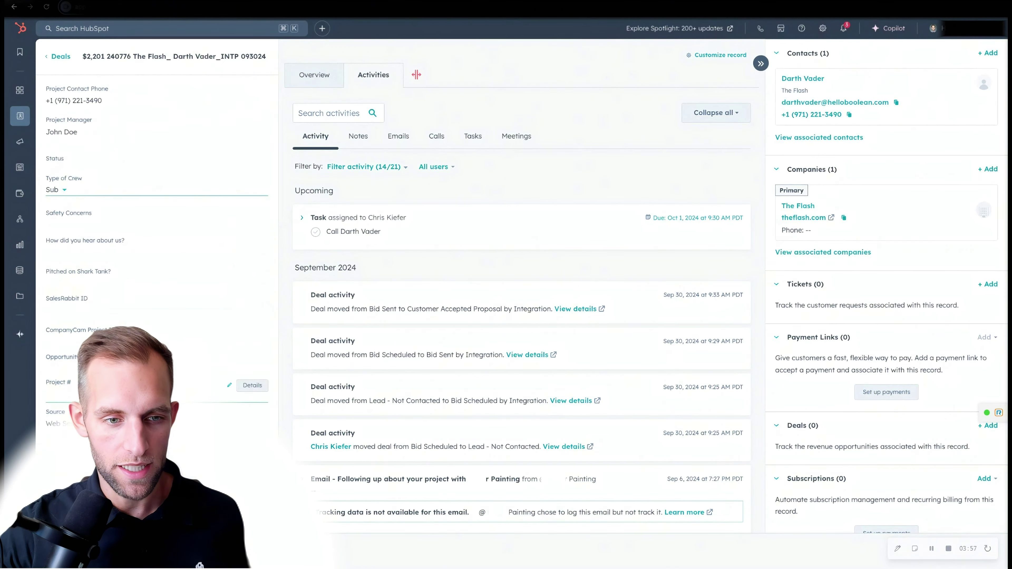
{"action": "scroll", "coordinate": [251, 382], "scroll_direction": "down", "scroll_amount": 2}
{"action": "scroll", "coordinate": [247, 383], "scroll_direction": "down", "scroll_amount": 3}
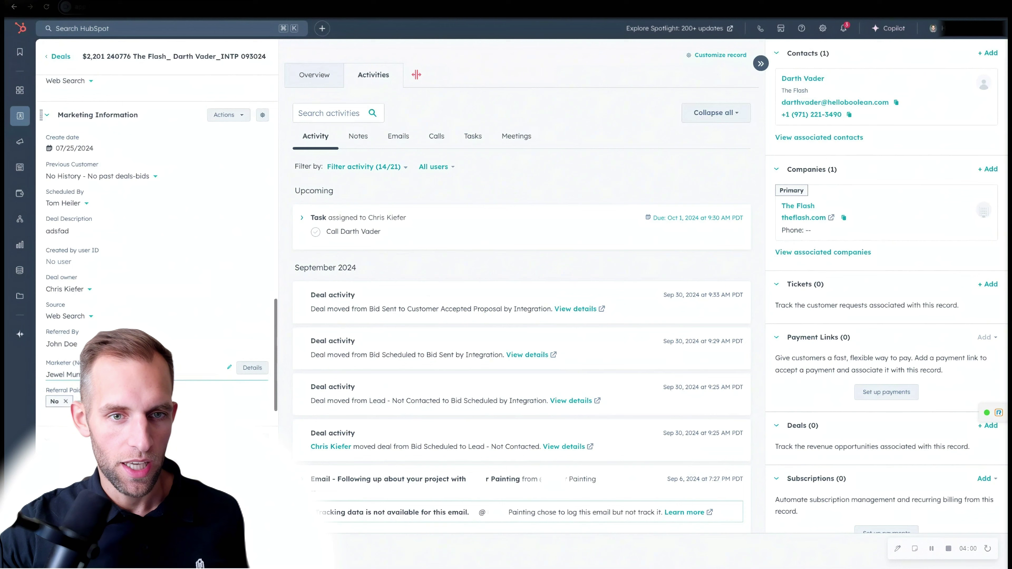
{"action": "scroll", "coordinate": [160, 279], "scroll_direction": "up", "scroll_amount": 2}
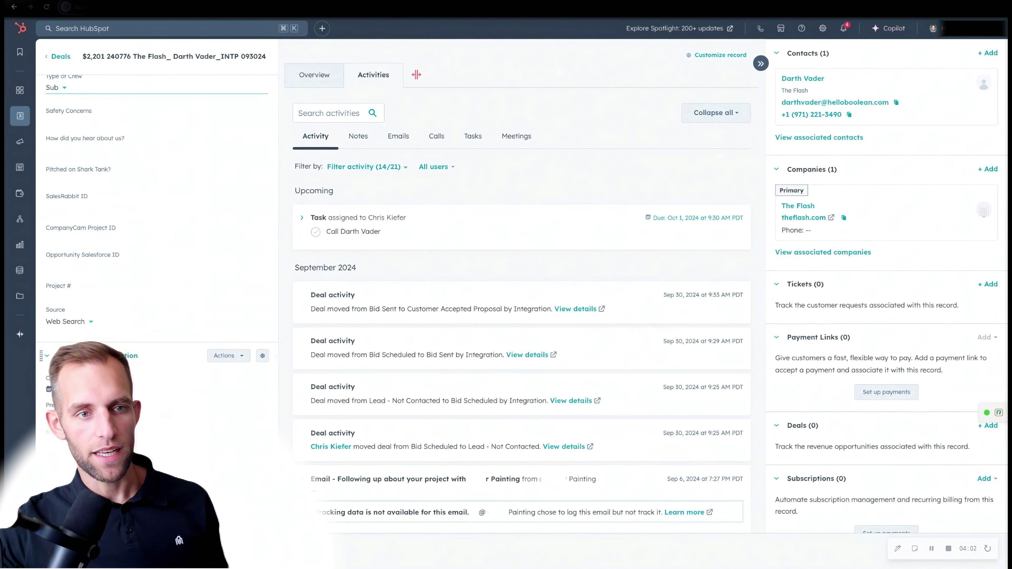
{"action": "scroll", "coordinate": [185, 550], "scroll_direction": "down", "scroll_amount": 10}
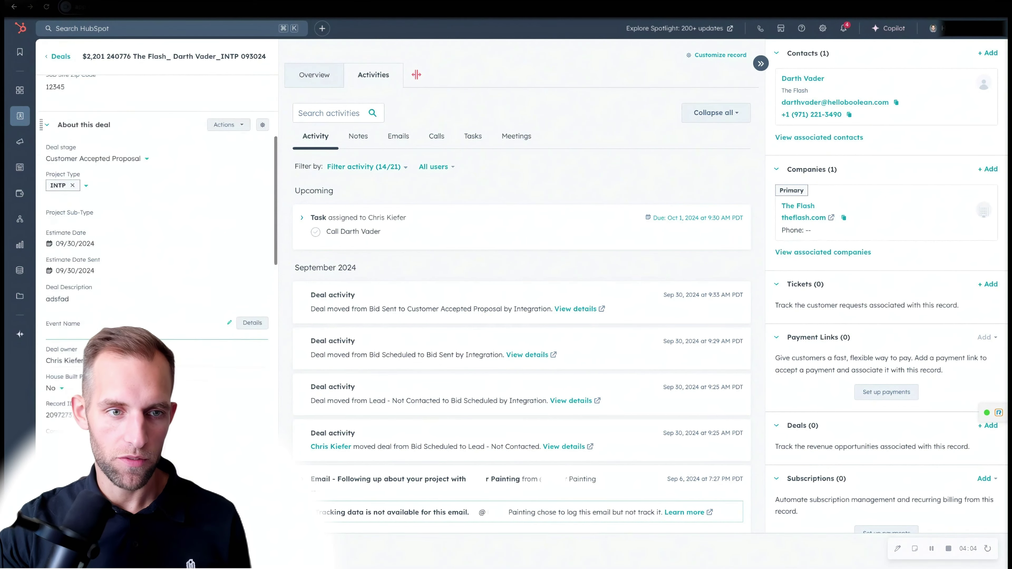
{"action": "left_click", "coordinate": [84, 203]}
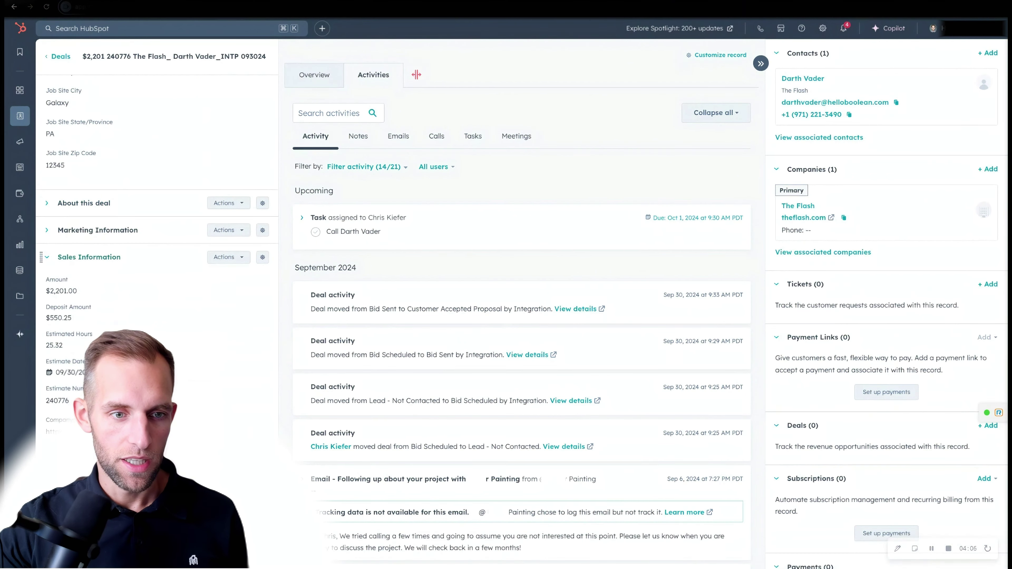
{"action": "scroll", "coordinate": [157, 244], "scroll_direction": "down", "scroll_amount": 5}
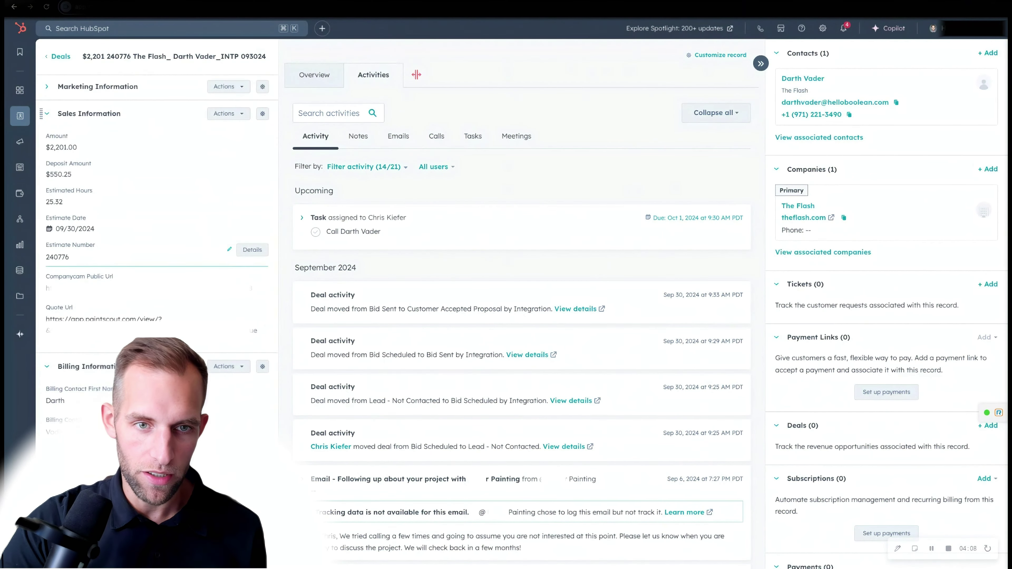
{"action": "scroll", "coordinate": [158, 244], "scroll_direction": "up", "scroll_amount": 3}
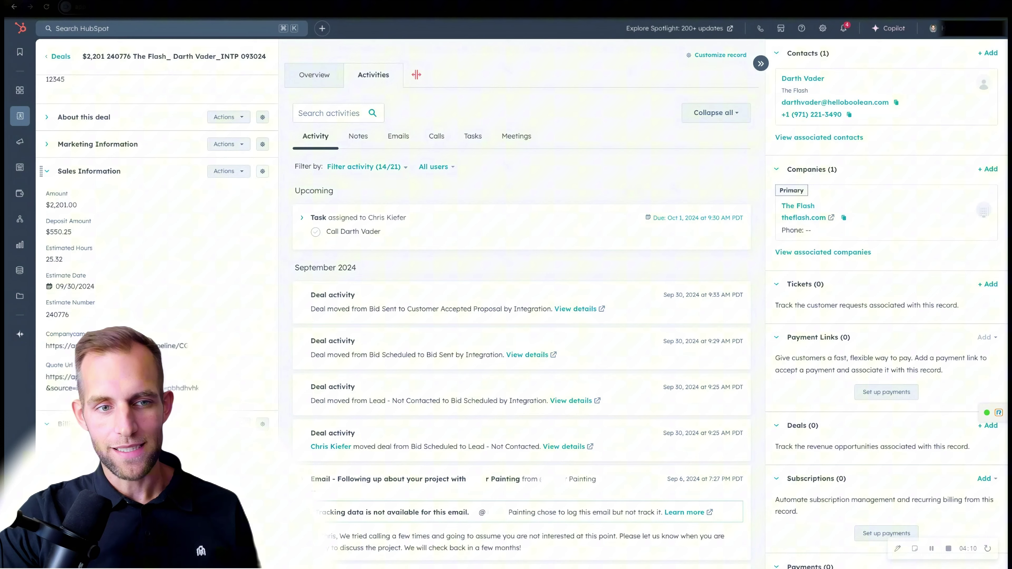
{"action": "scroll", "coordinate": [157, 243], "scroll_direction": "up", "scroll_amount": 3}
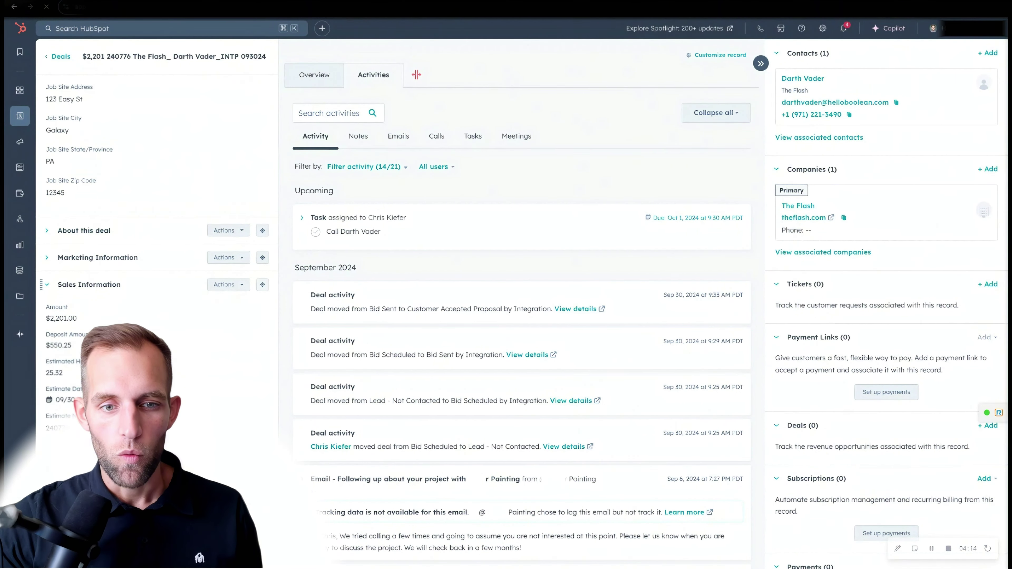
Create a new property-list card from the Sales Information card's layout settings
{"action": "left_click", "coordinate": [263, 290]}
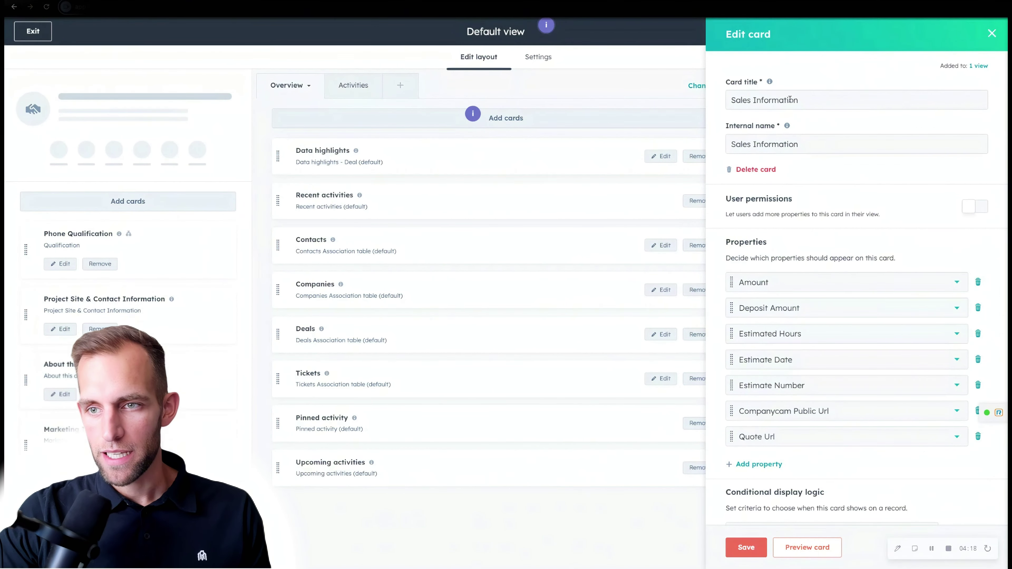
{"action": "left_click", "coordinate": [82, 198]}
{"action": "left_click", "coordinate": [941, 80]}
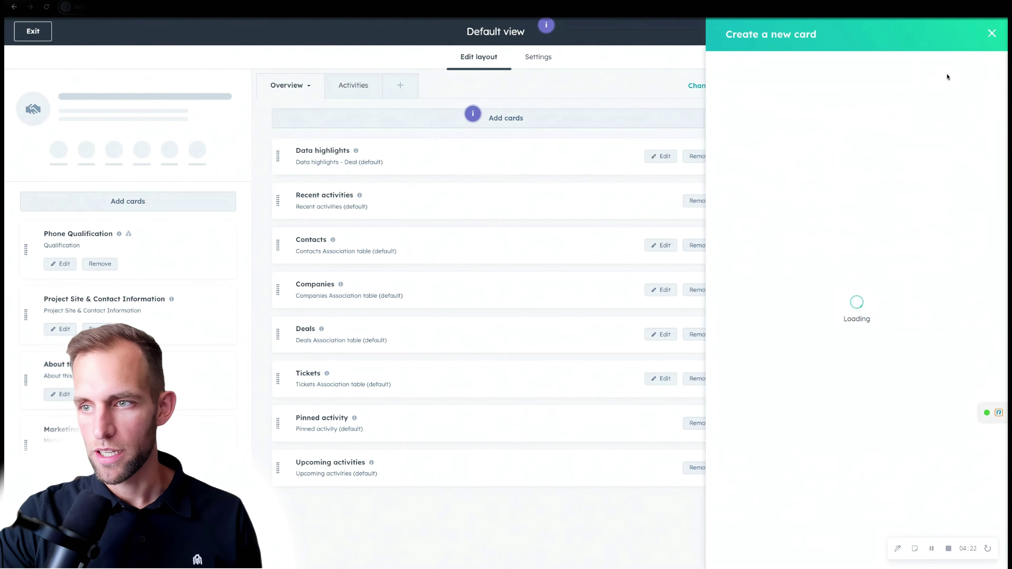
{"action": "left_click", "coordinate": [793, 115]}
Title the card 'Customer Acceptance' and use the same text as its internal name
{"action": "triple_click", "coordinate": [788, 94]}
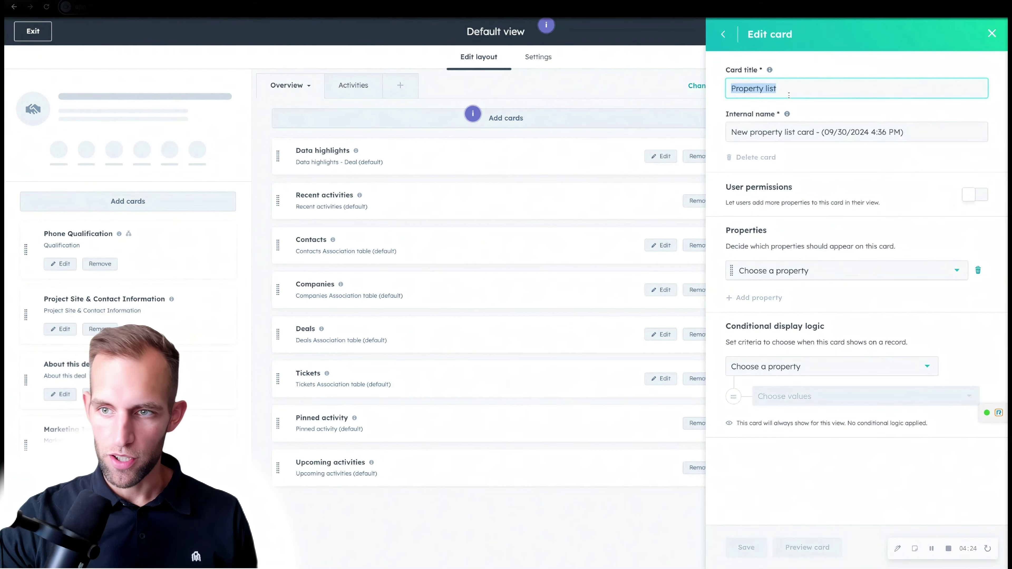
{"action": "type", "text": "Customer "}
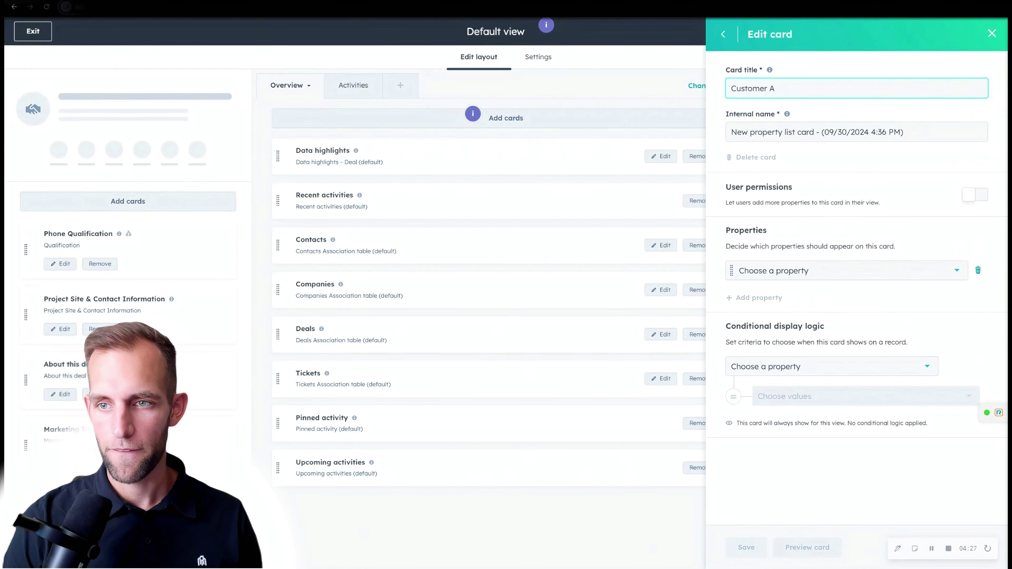
{"action": "type", "text": "Acceptance"}
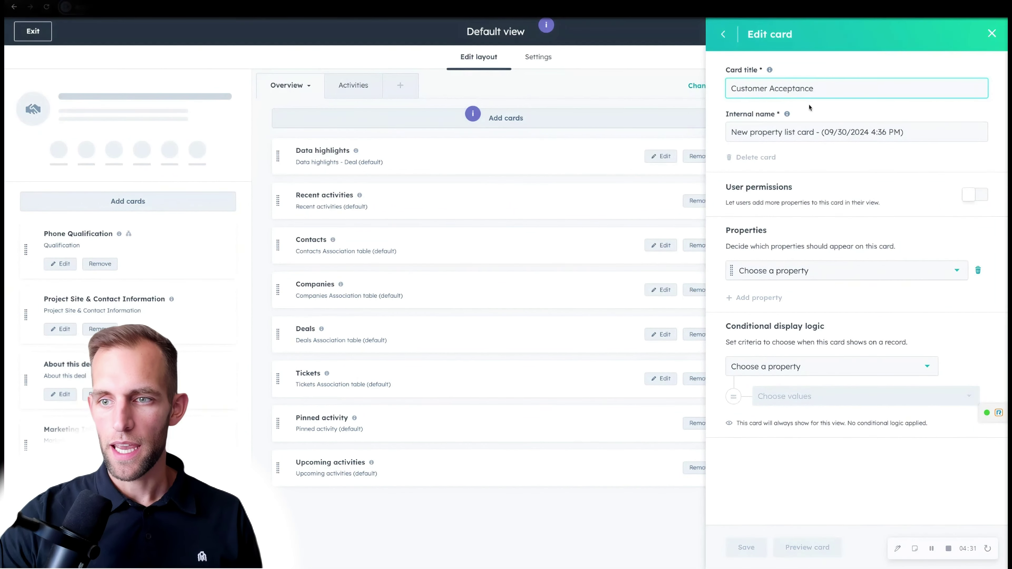
{"action": "triple_click", "coordinate": [825, 85]}
{"action": "key", "text": "ctrl+c"}
{"action": "triple_click", "coordinate": [757, 128]}
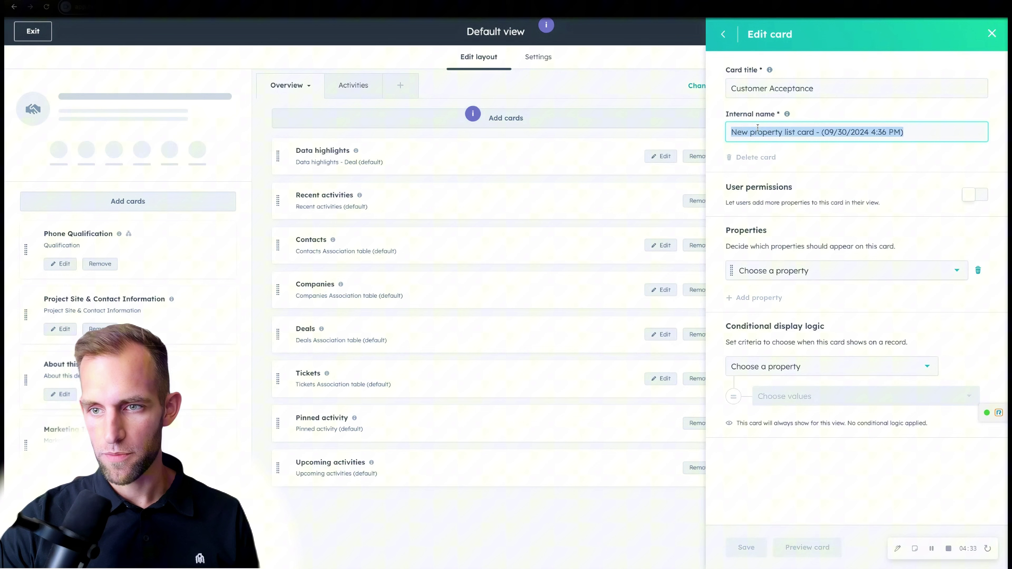
{"action": "key", "text": "ctrl+v"}
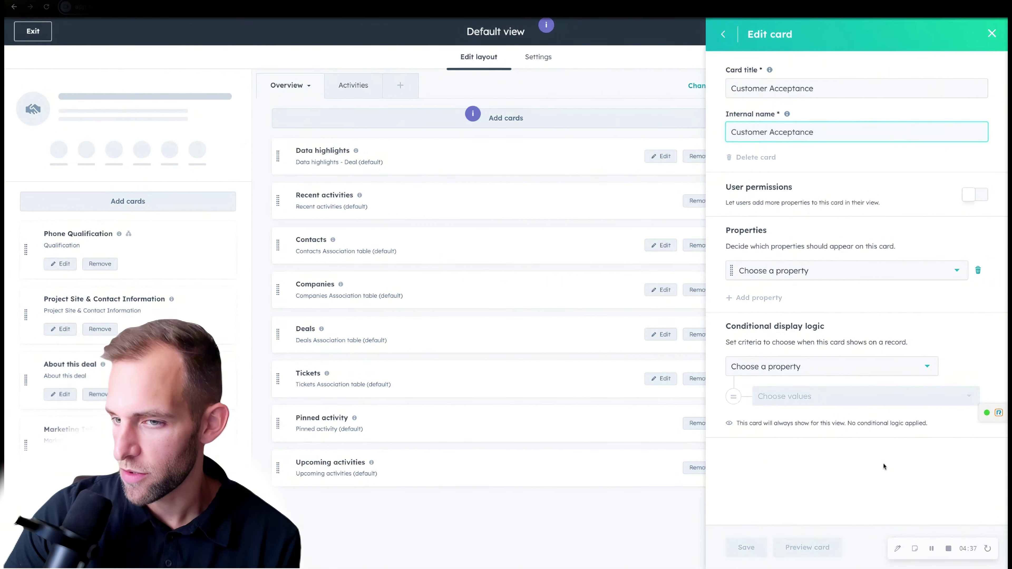
Add a Deal Stage display condition with value Customer Accepted Proposal (Sales Pipeline)
{"action": "left_click", "coordinate": [841, 364]}
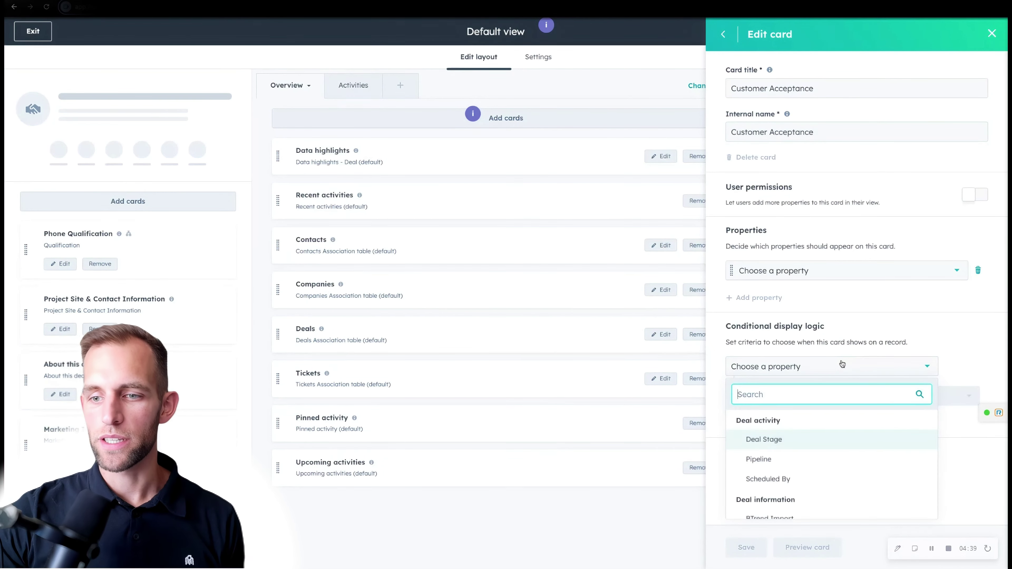
{"action": "left_click", "coordinate": [764, 440]}
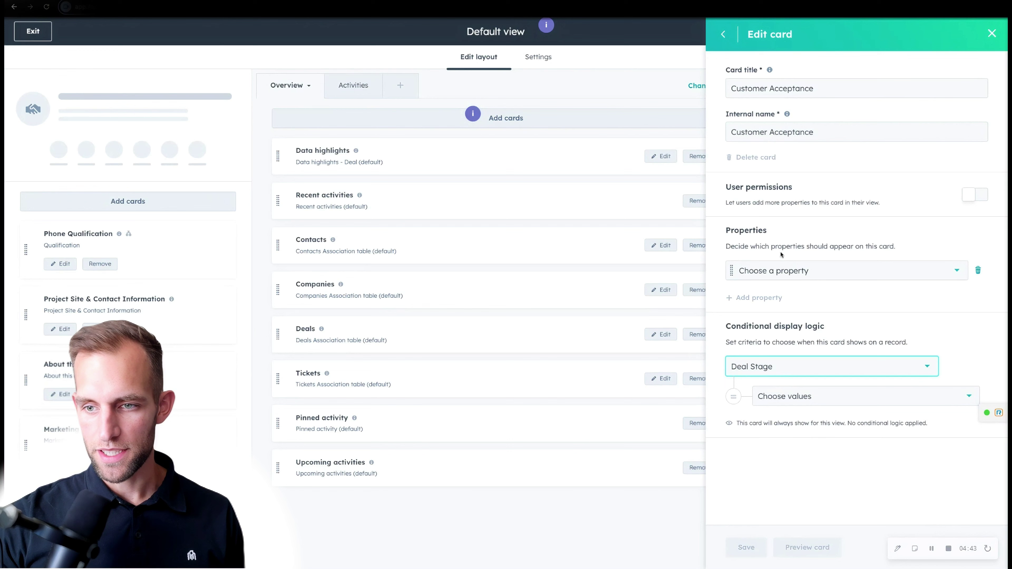
{"action": "left_click", "coordinate": [794, 396]}
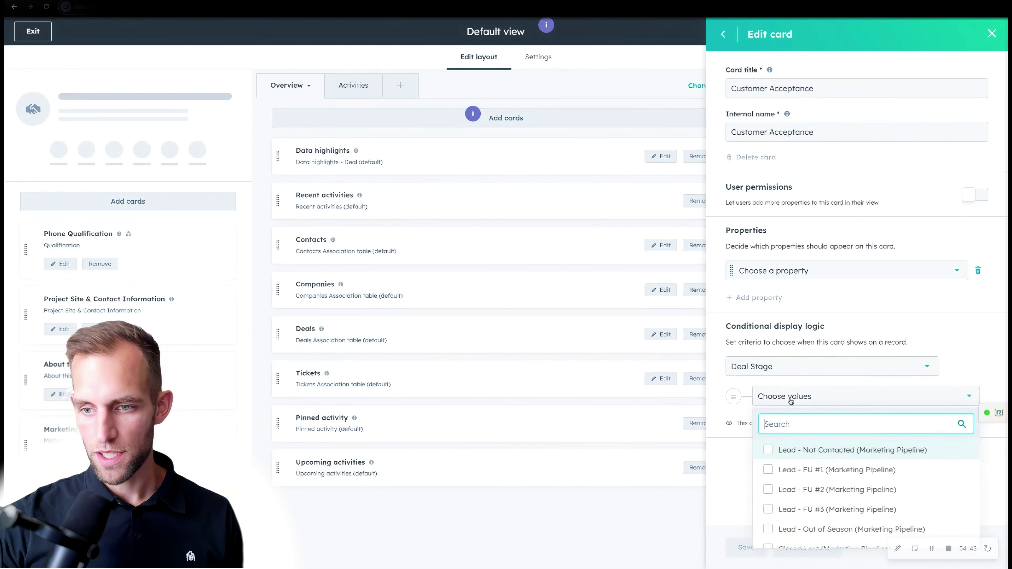
{"action": "scroll", "coordinate": [797, 472], "scroll_direction": "down", "scroll_amount": 5}
{"action": "scroll", "coordinate": [819, 474], "scroll_direction": "down", "scroll_amount": 2}
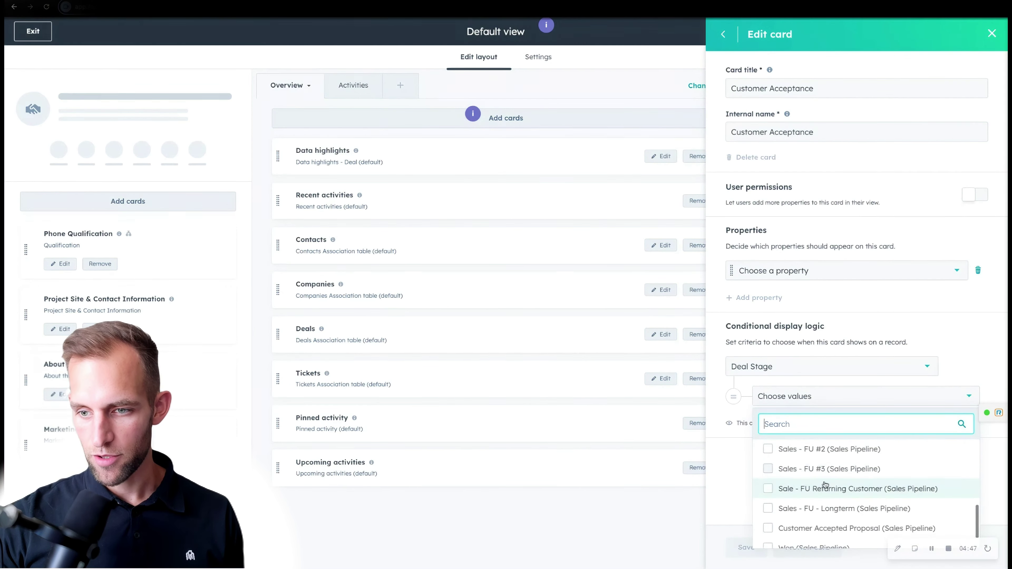
{"action": "left_click", "coordinate": [794, 500]}
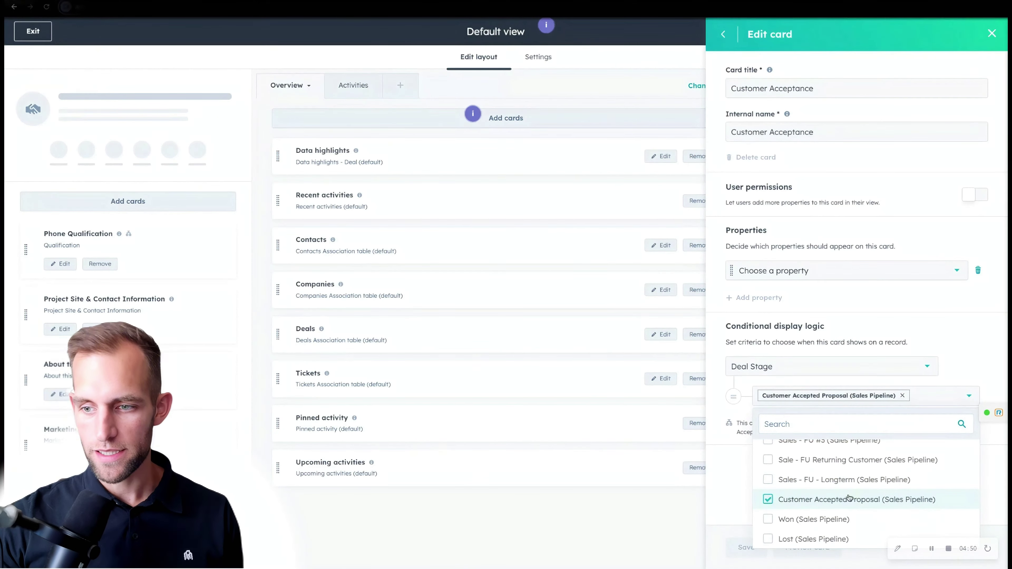
{"action": "left_click", "coordinate": [987, 304]}
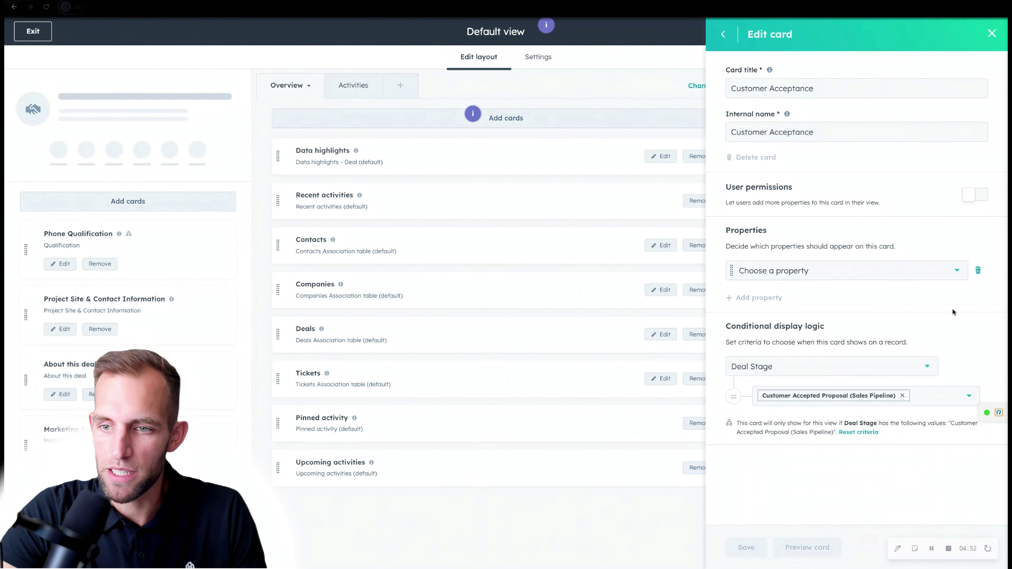
{"action": "scroll", "coordinate": [105, 307], "scroll_direction": "down", "scroll_amount": 5}
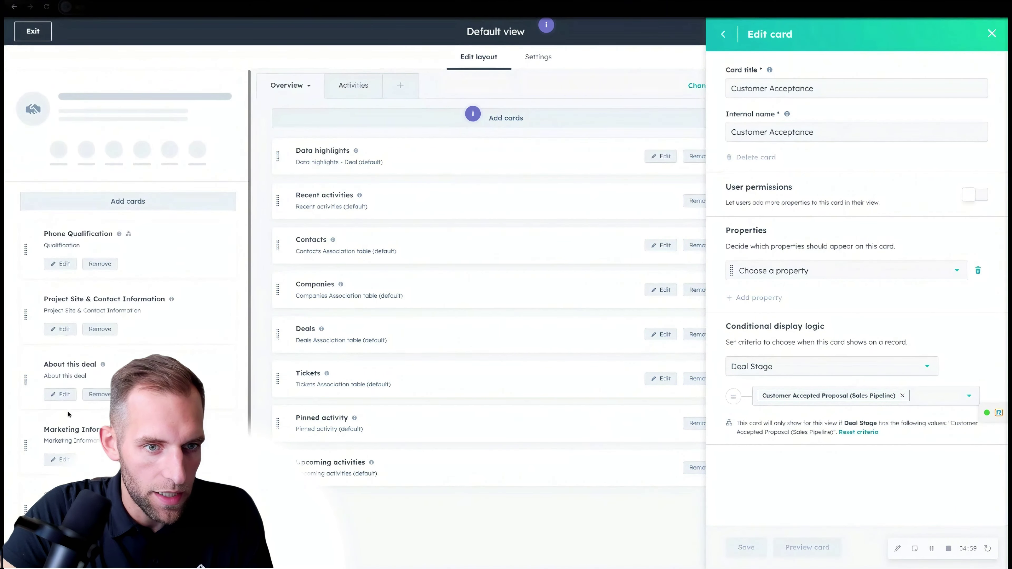
Add Amount, Project Type, Work Order Url and Quote Url properties to the card
{"action": "left_click", "coordinate": [799, 276]}
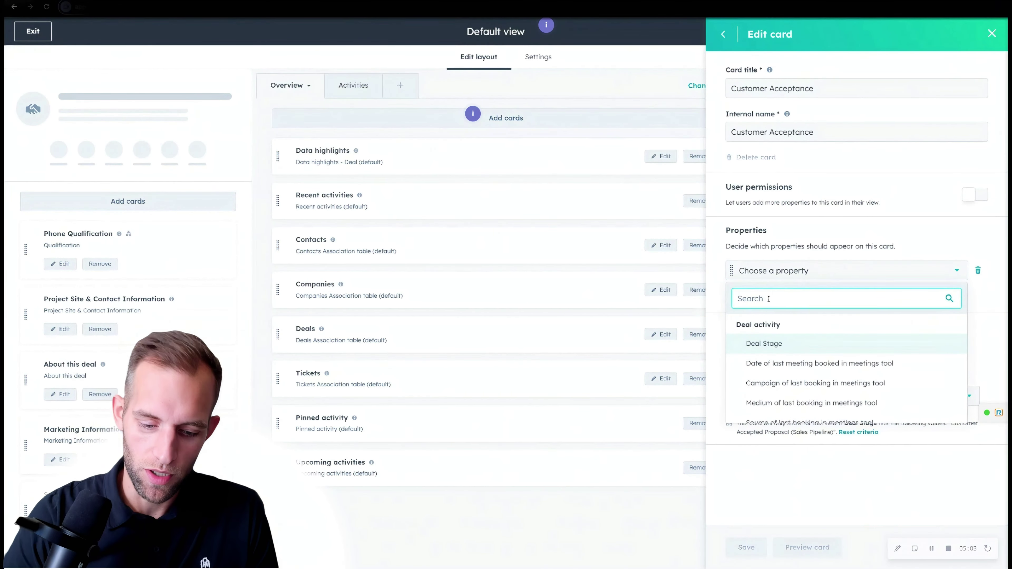
{"action": "type", "text": "amount"}
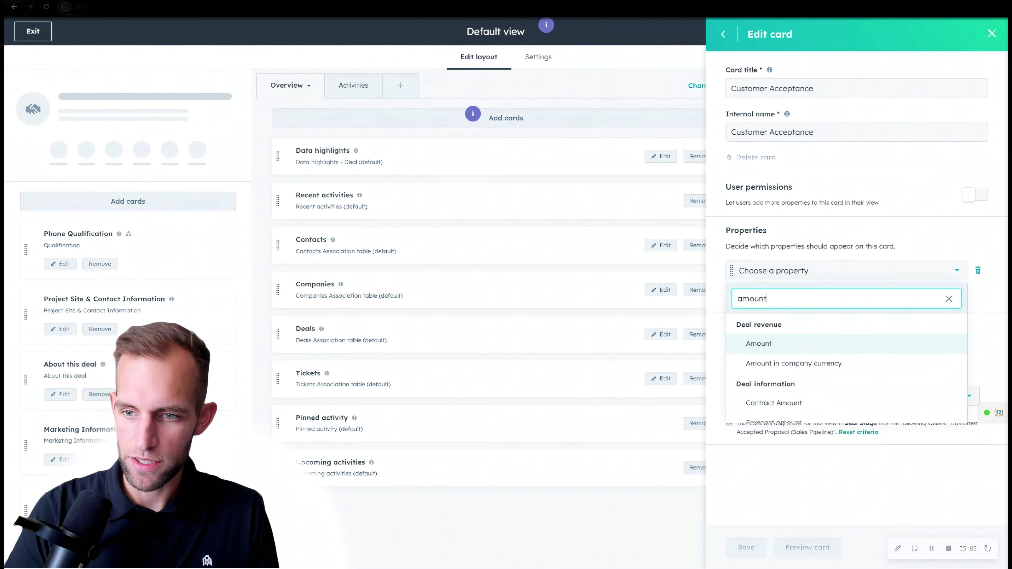
{"action": "key", "text": "Return"}
{"action": "left_click", "coordinate": [755, 300]}
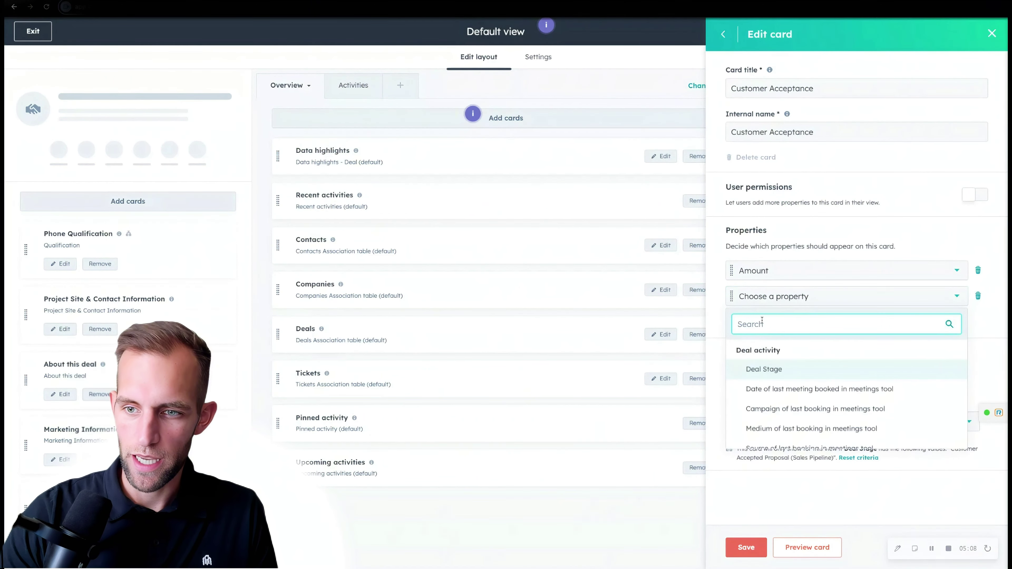
{"action": "type", "text": "project ty"}
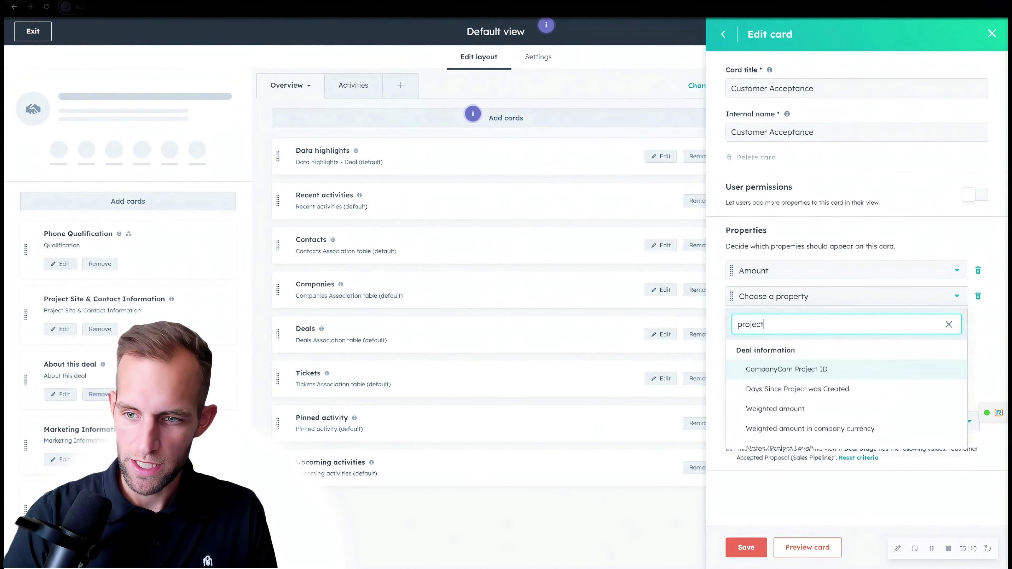
{"action": "key", "text": "Return"}
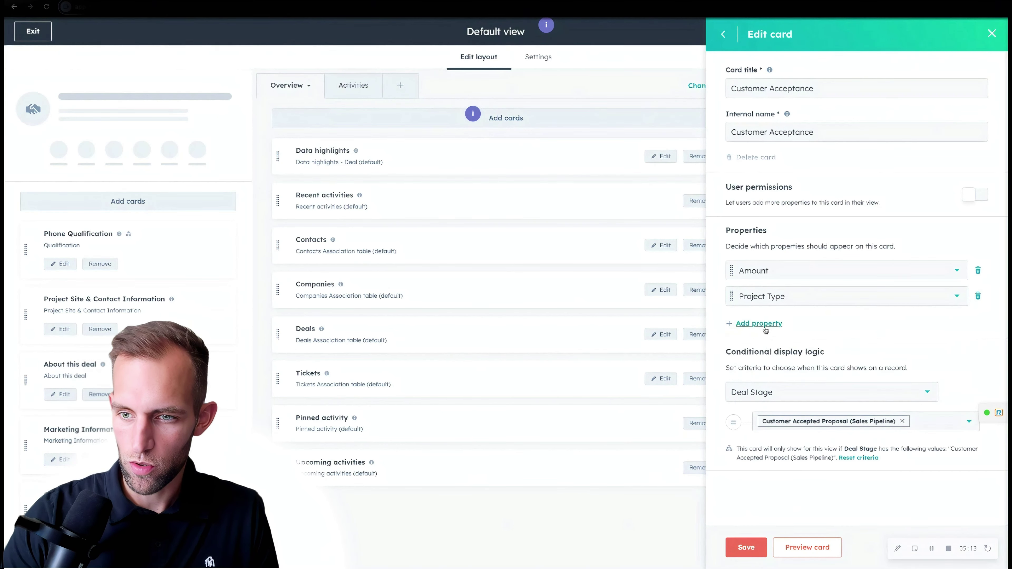
{"action": "left_click", "coordinate": [758, 324]}
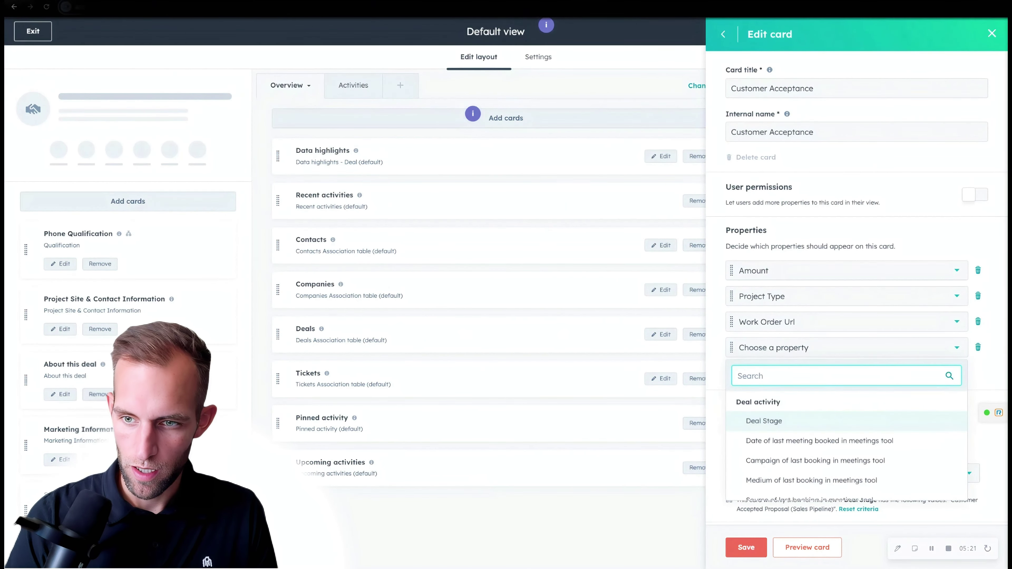
{"action": "type", "text": "qu"}
{"action": "key", "text": "Return"}
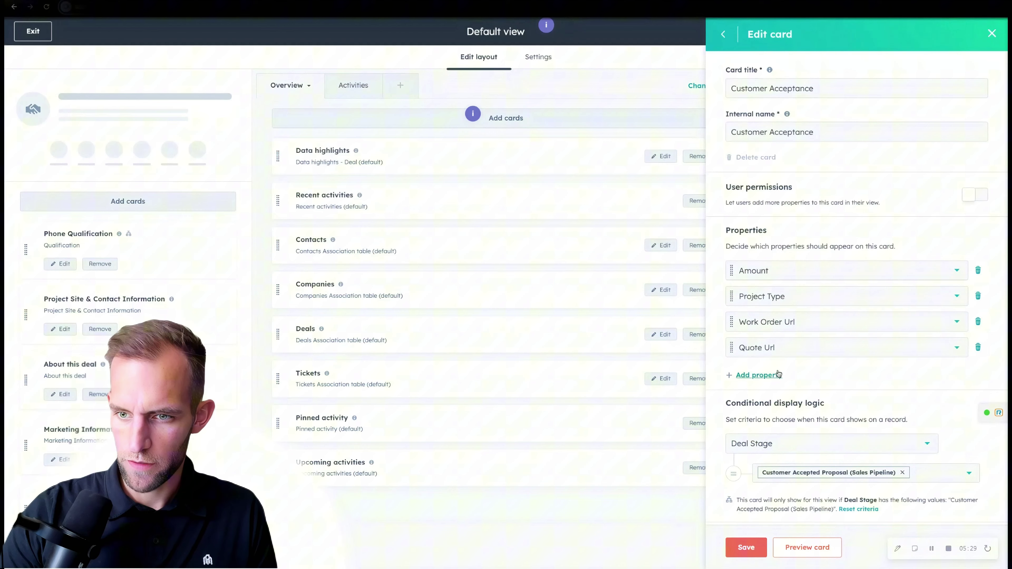
Save the Customer Acceptance card and the record layout
{"action": "left_click", "coordinate": [748, 546]}
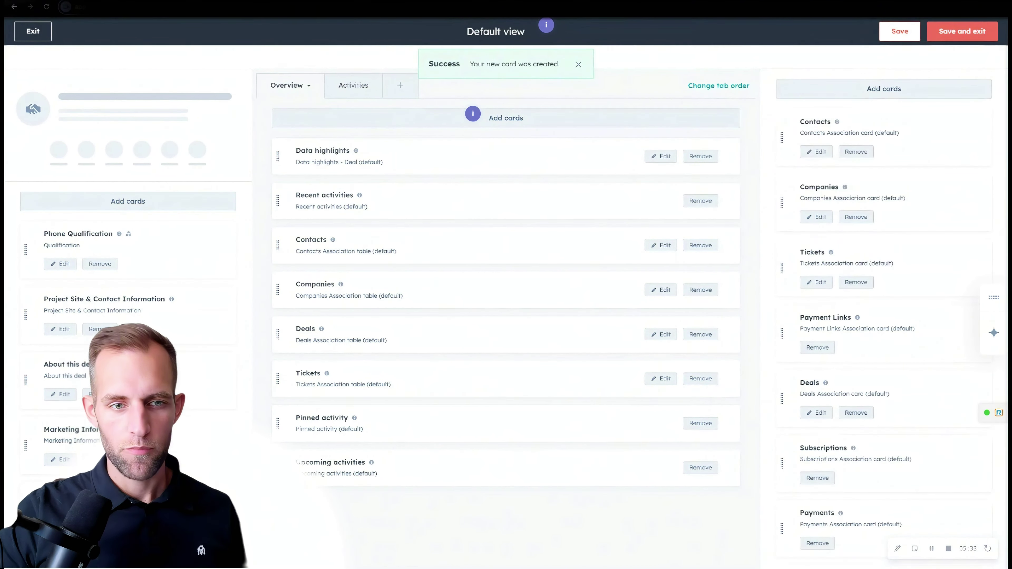
{"action": "scroll", "coordinate": [128, 255], "scroll_direction": "down", "scroll_amount": 5}
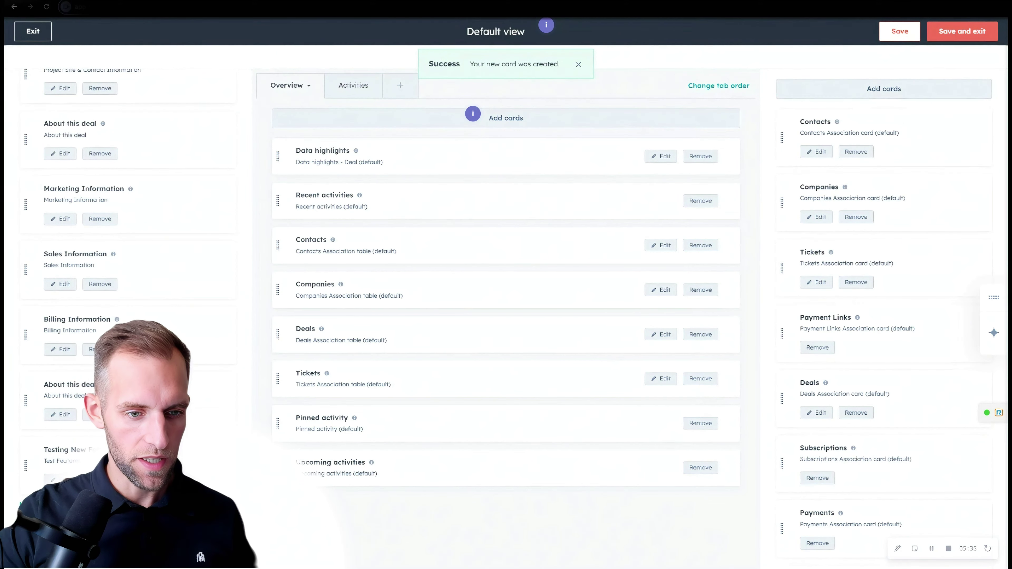
{"action": "scroll", "coordinate": [128, 200], "scroll_direction": "up", "scroll_amount": 5}
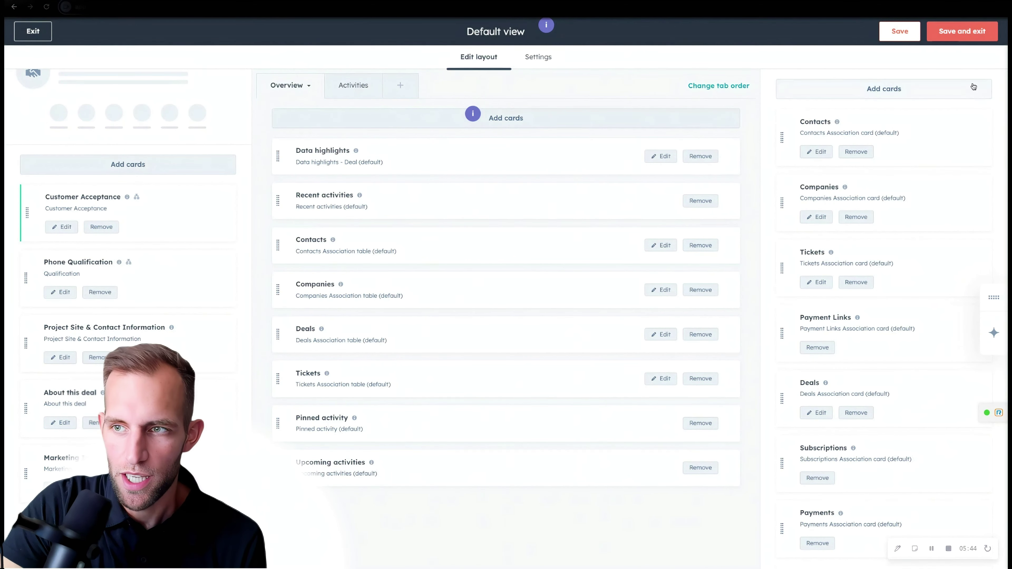
{"action": "left_click", "coordinate": [962, 31]}
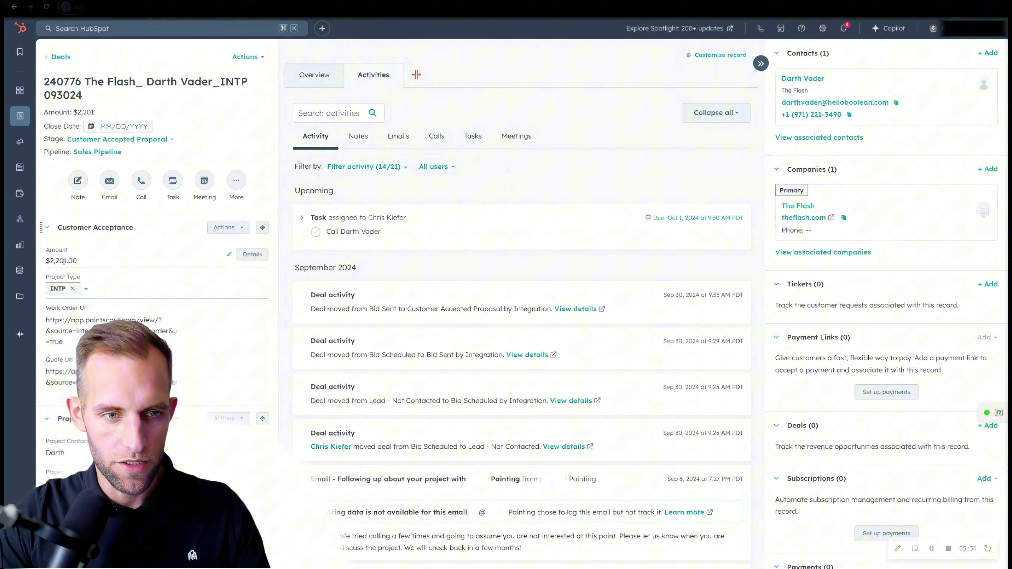
Collapse and re-expand the Customer Acceptance section, then change the deal stage to Sales - FU #3
{"action": "left_click", "coordinate": [44, 228]}
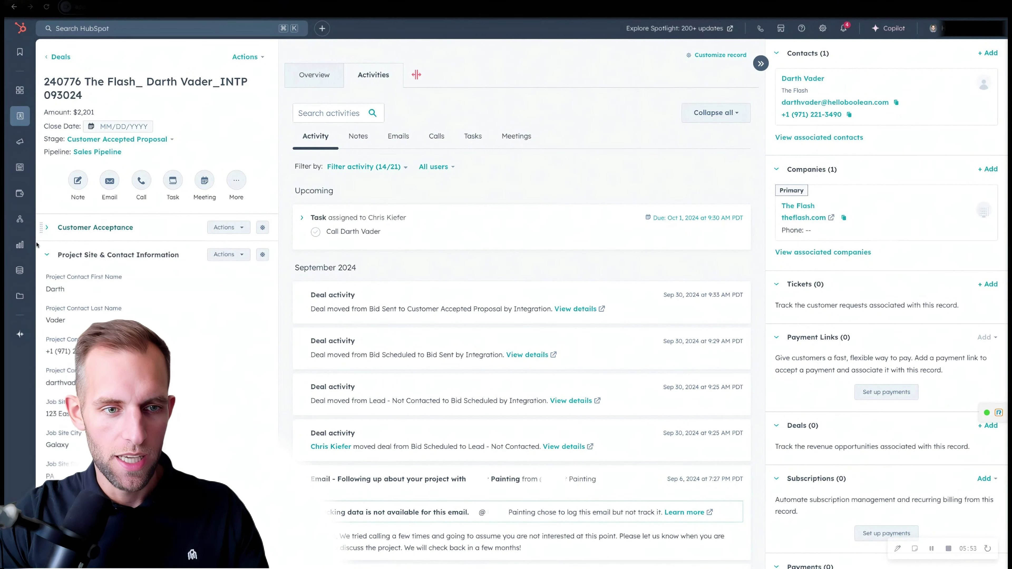
{"action": "left_click", "coordinate": [48, 229]}
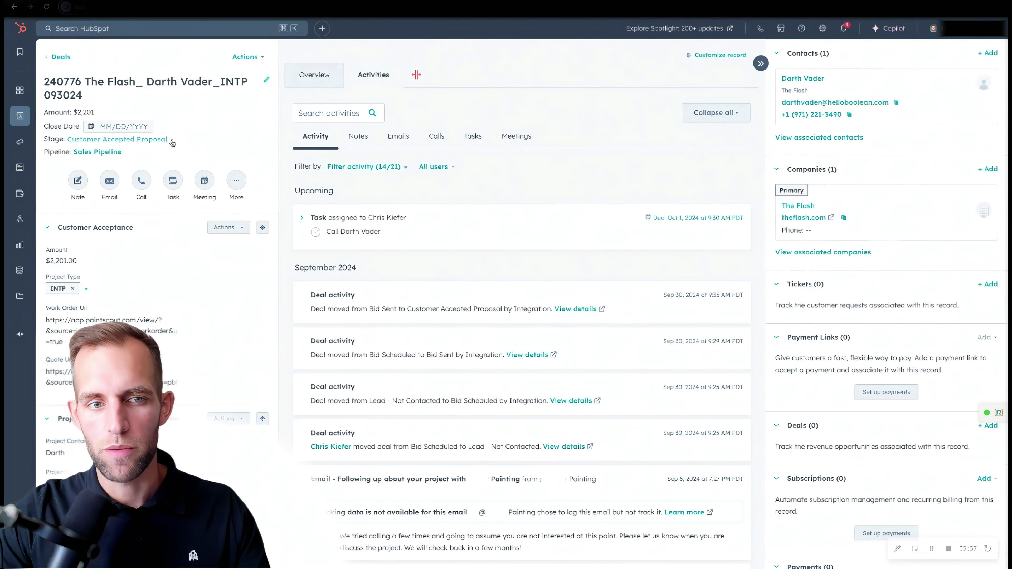
{"action": "left_click", "coordinate": [132, 139]}
{"action": "scroll", "coordinate": [149, 235], "scroll_direction": "up", "scroll_amount": 1}
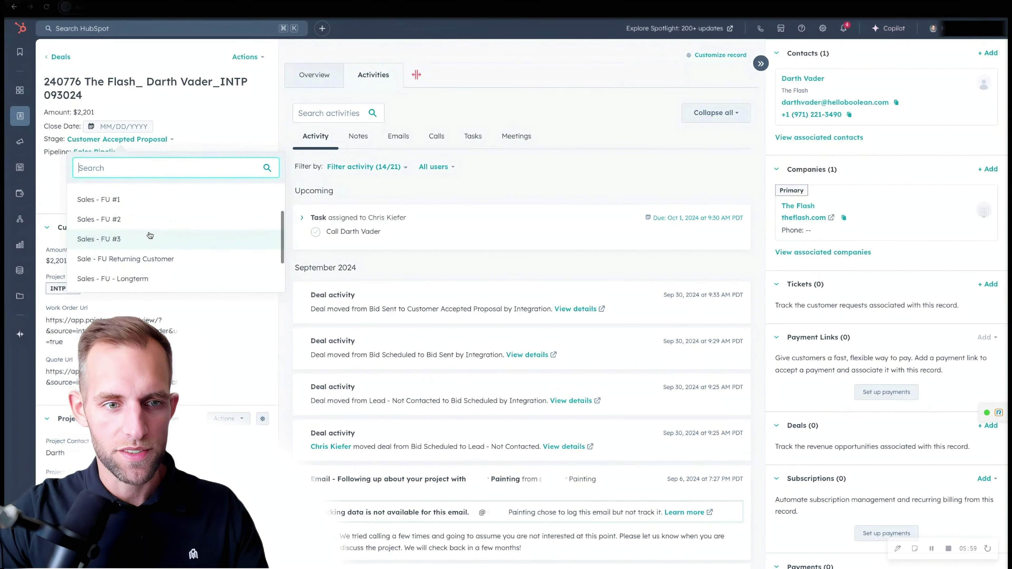
{"action": "left_click", "coordinate": [125, 240]}
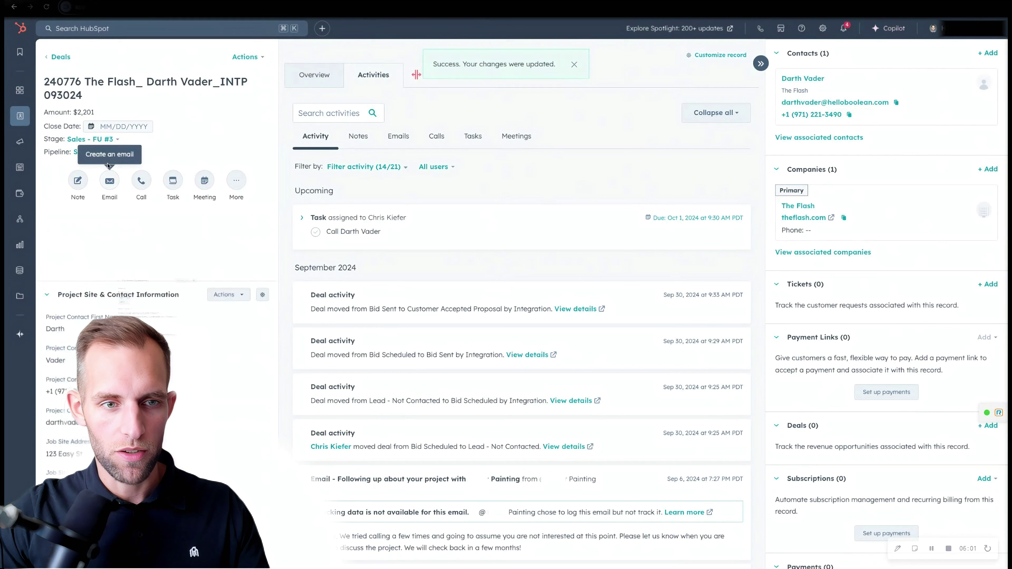
Set the deal stage back to Customer Accepted Proposal
{"action": "left_click", "coordinate": [85, 140]}
{"action": "left_click", "coordinate": [119, 272]}
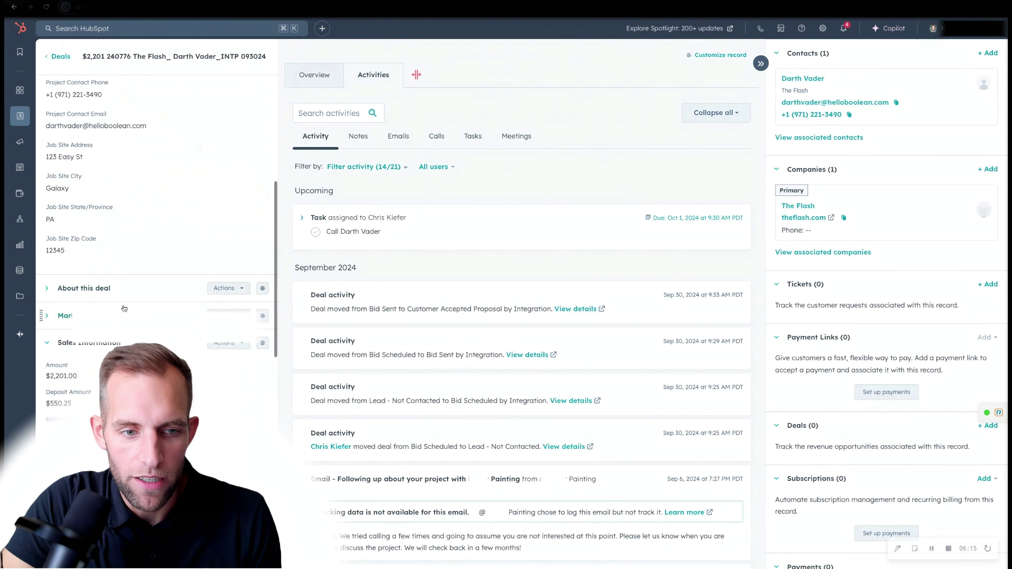
Choose Won as the deal stage to bring up the Dependent properties form
{"action": "scroll", "coordinate": [132, 281], "scroll_direction": "up", "scroll_amount": 10}
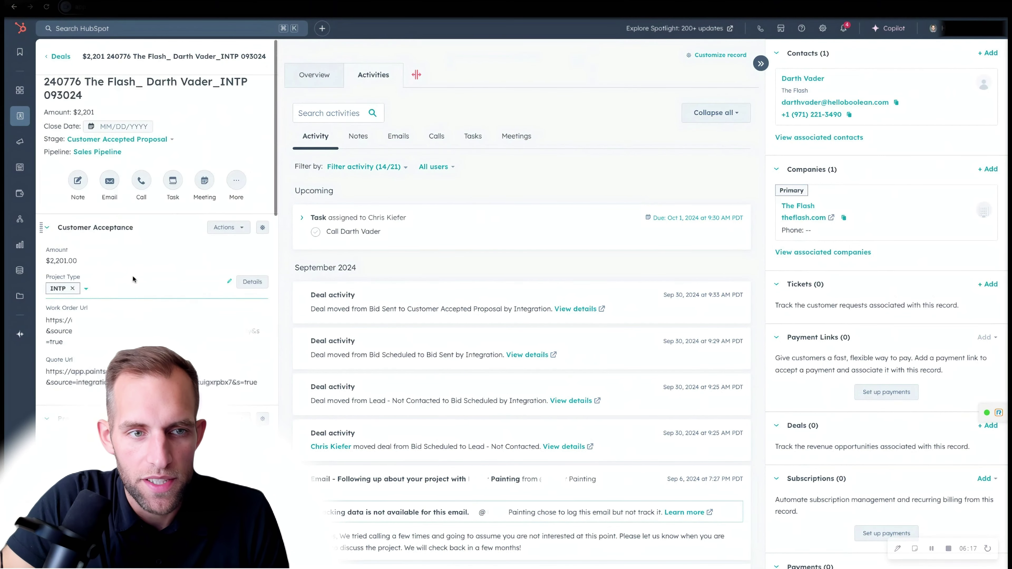
{"action": "left_click", "coordinate": [130, 139]}
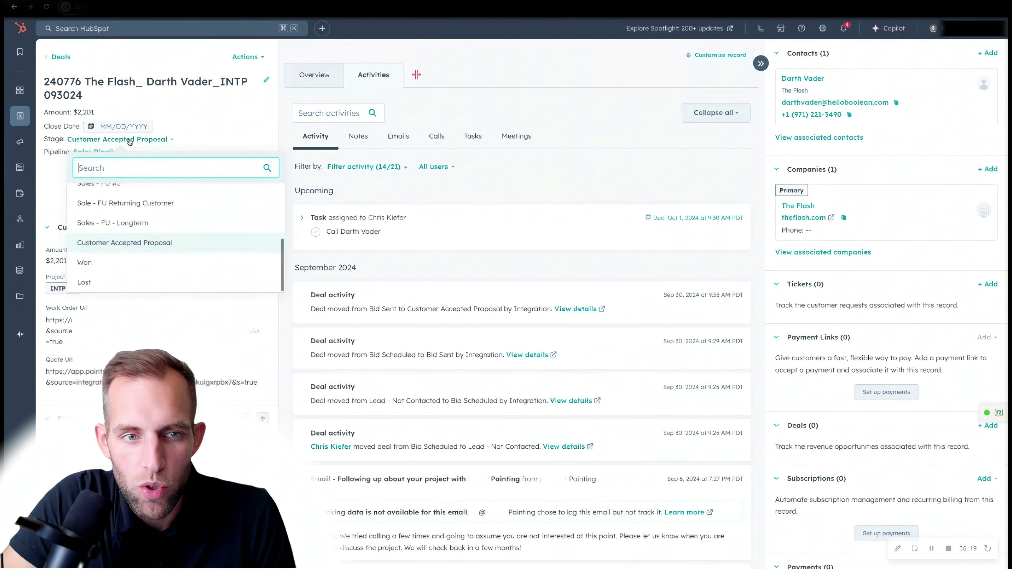
{"action": "left_click", "coordinate": [103, 262]}
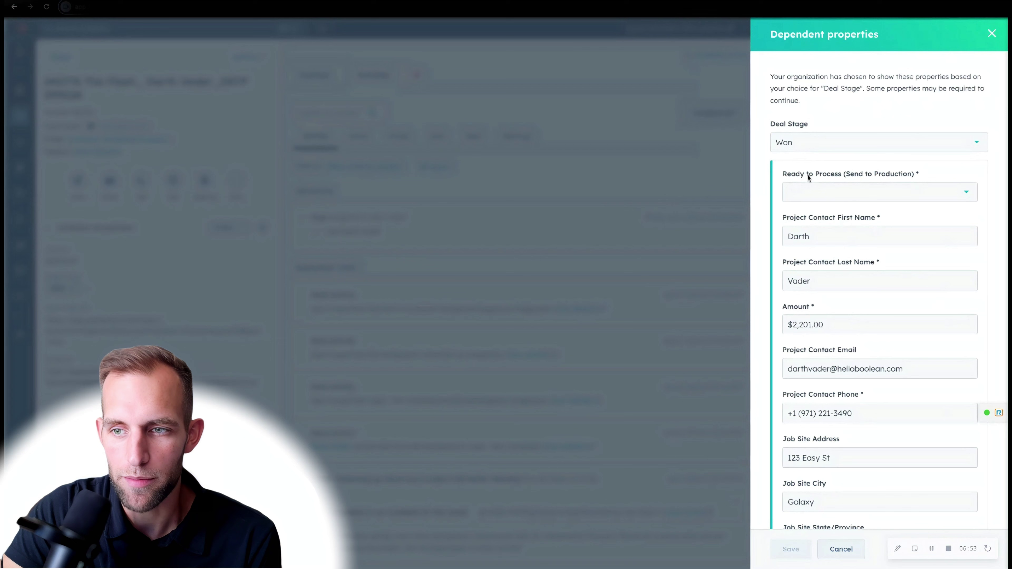
Set Ready to Process to Yes in the Dependent properties form
{"action": "left_click", "coordinate": [861, 195]}
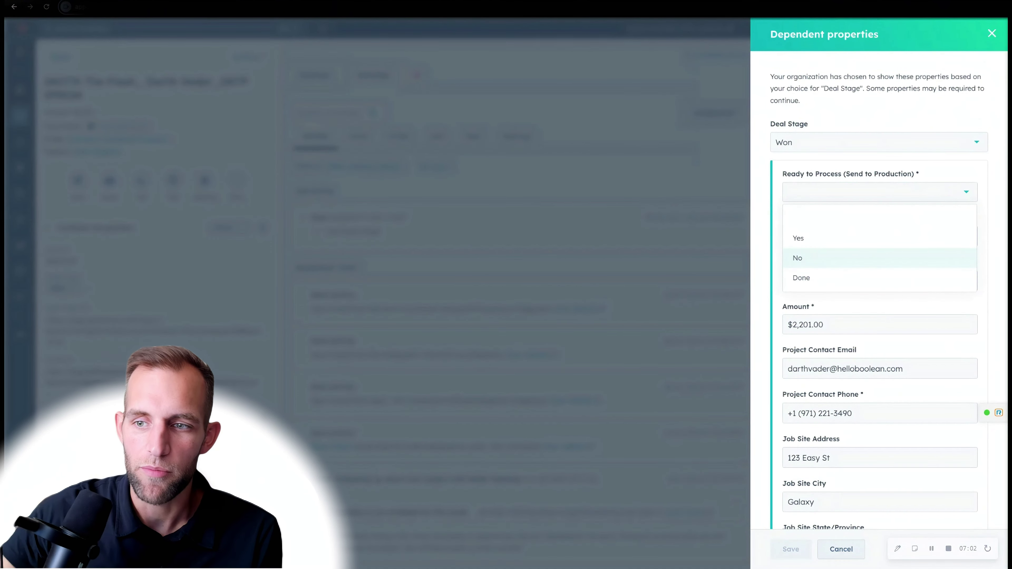
{"action": "left_click", "coordinate": [801, 240]}
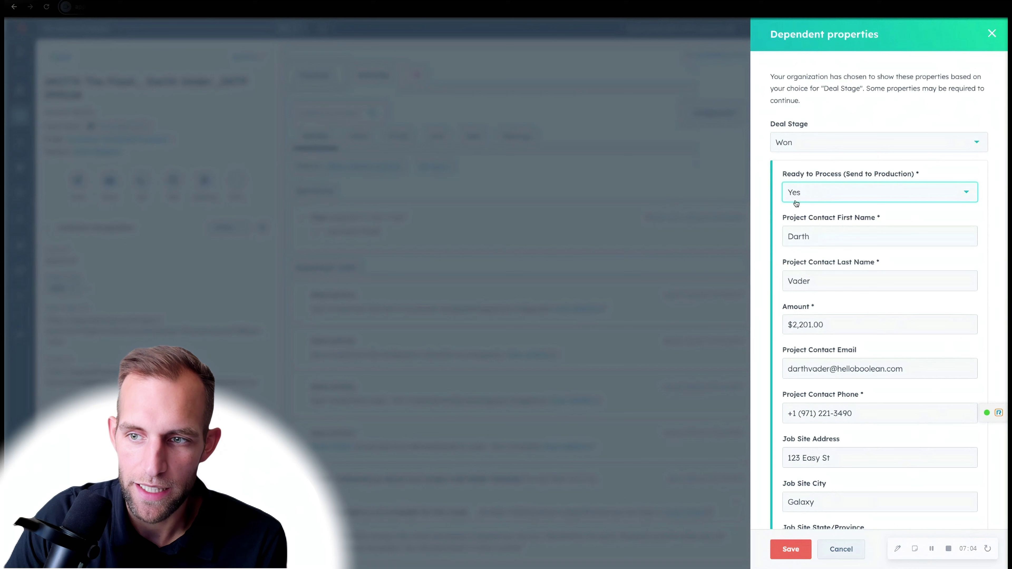
{"action": "left_click", "coordinate": [843, 187]}
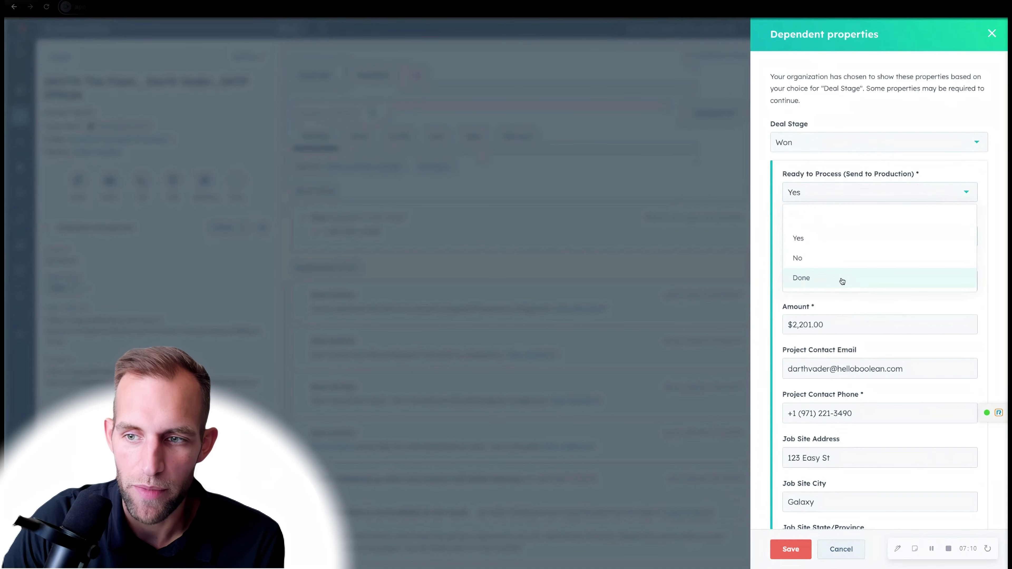
{"action": "left_click", "coordinate": [815, 189]}
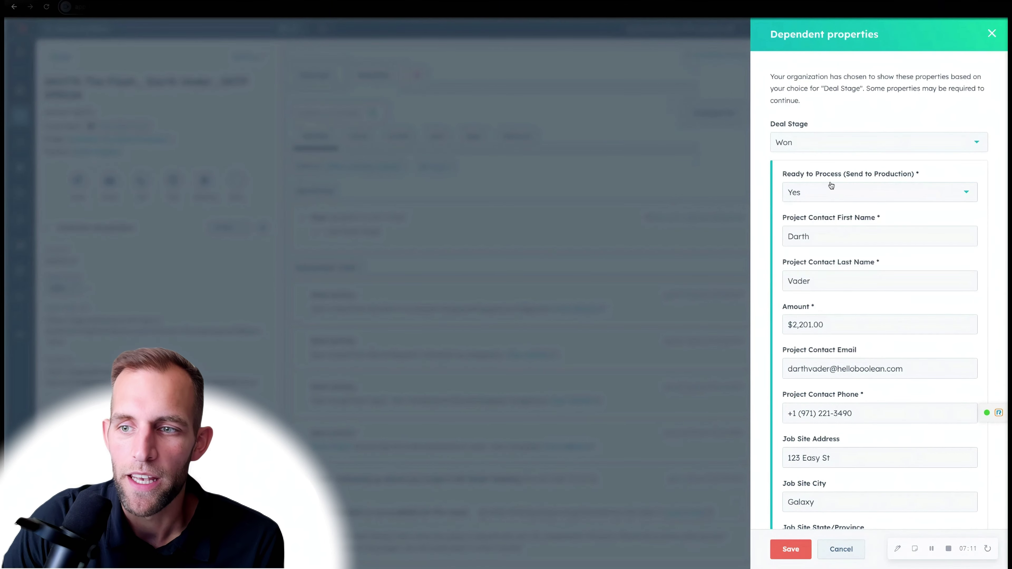
Review the remaining Won-stage fields, then cancel the form without saving
{"action": "scroll", "coordinate": [846, 204], "scroll_direction": "down", "scroll_amount": 3}
{"action": "scroll", "coordinate": [857, 193], "scroll_direction": "down", "scroll_amount": 1}
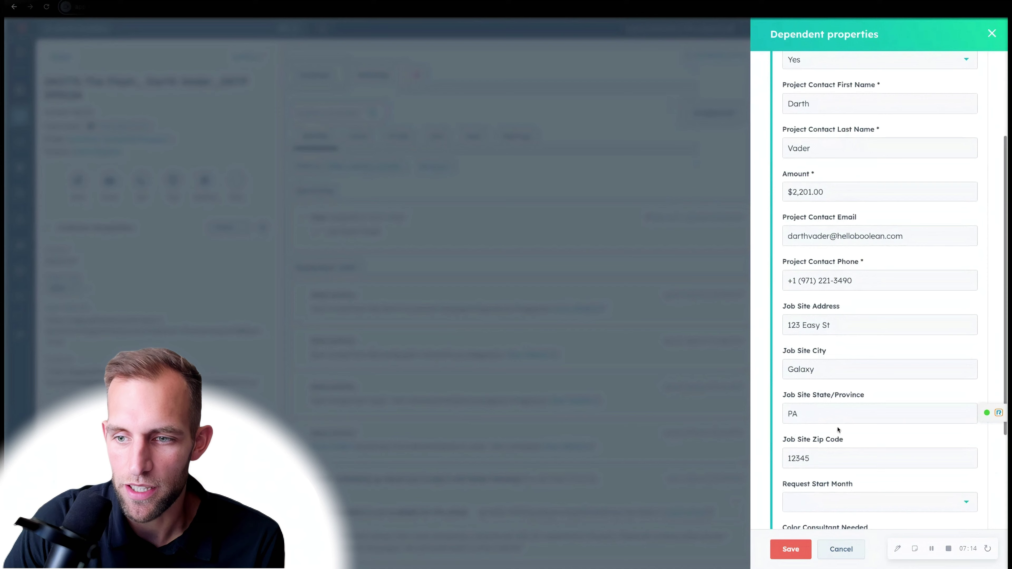
{"action": "scroll", "coordinate": [837, 430], "scroll_direction": "down", "scroll_amount": 4}
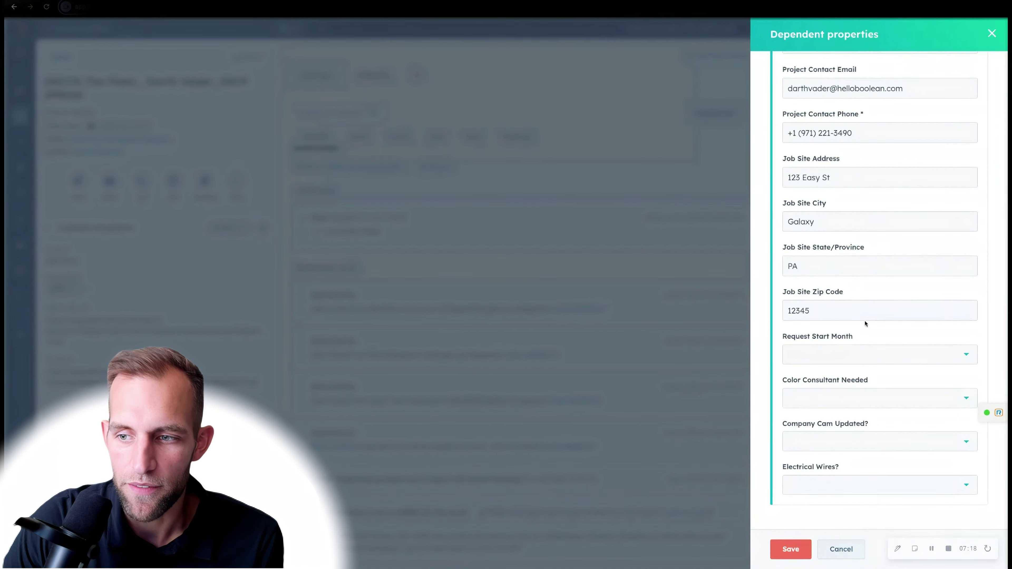
{"action": "scroll", "coordinate": [861, 311], "scroll_direction": "up", "scroll_amount": 2}
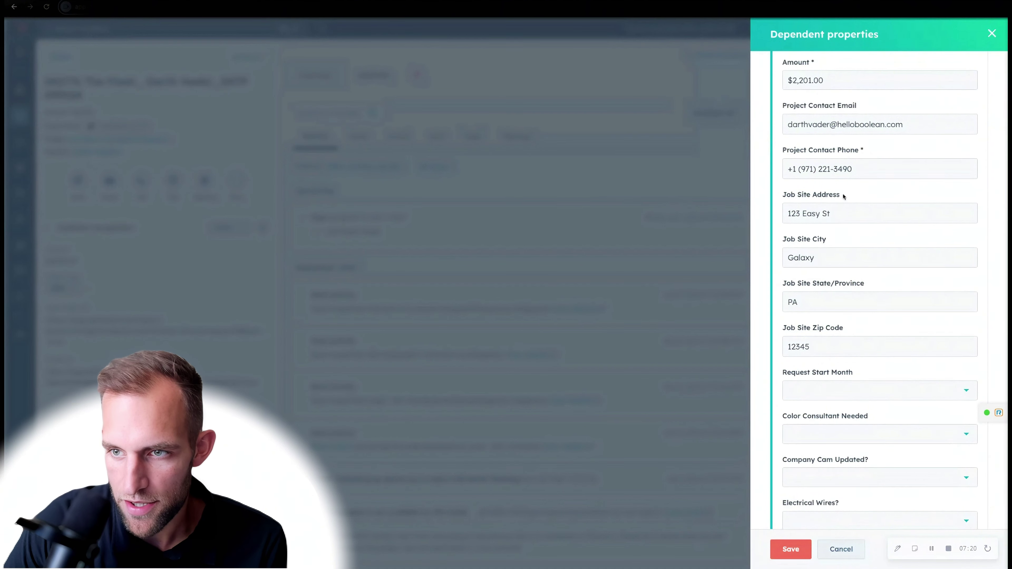
{"action": "scroll", "coordinate": [846, 411], "scroll_direction": "down", "scroll_amount": 1}
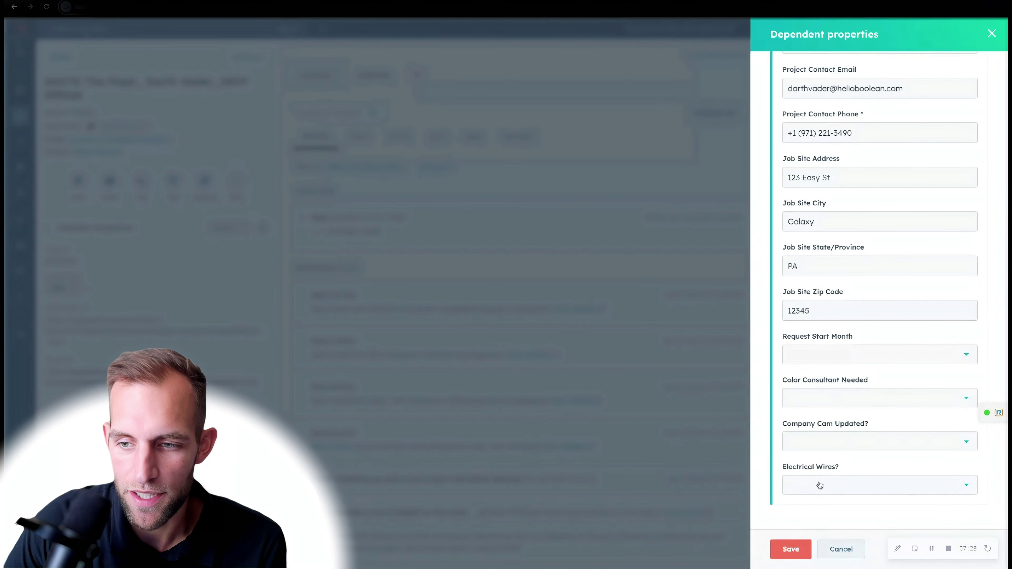
{"action": "left_click", "coordinate": [841, 549]}
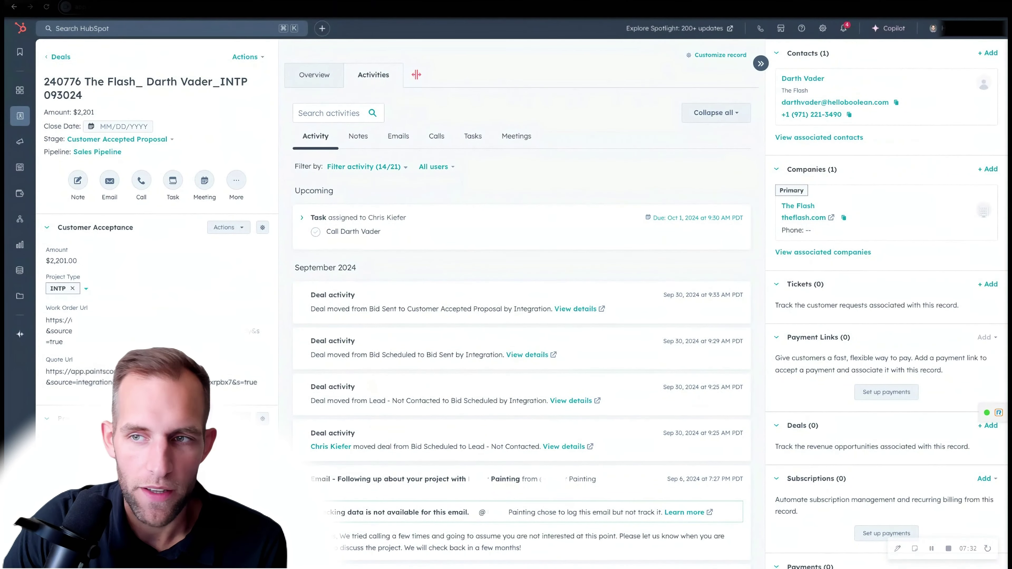
Open the Won stage's property logic editor for the Sales Pipeline in the deal pipeline settings
{"action": "left_click", "coordinate": [823, 29]}
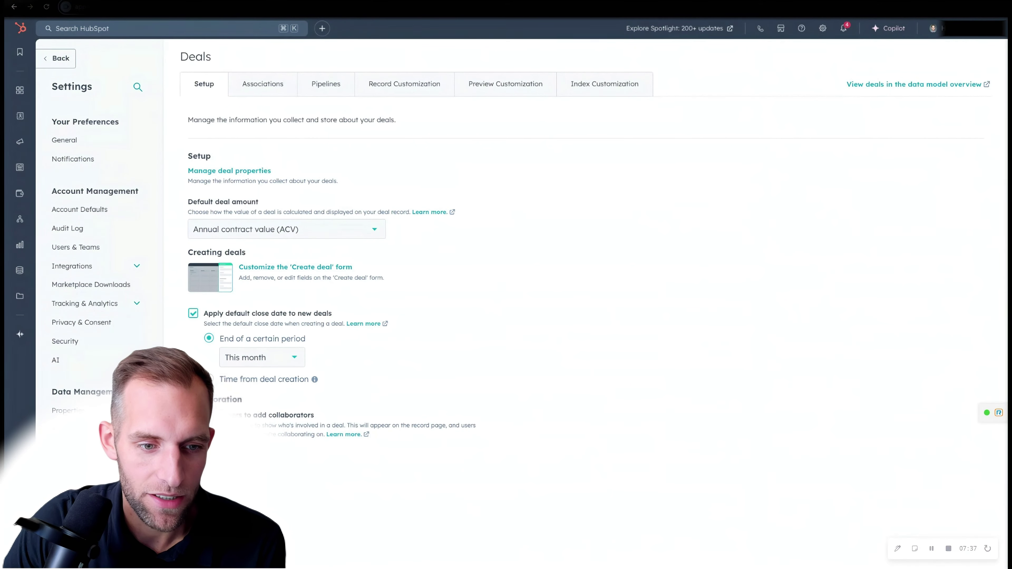
{"action": "left_click", "coordinate": [324, 82]}
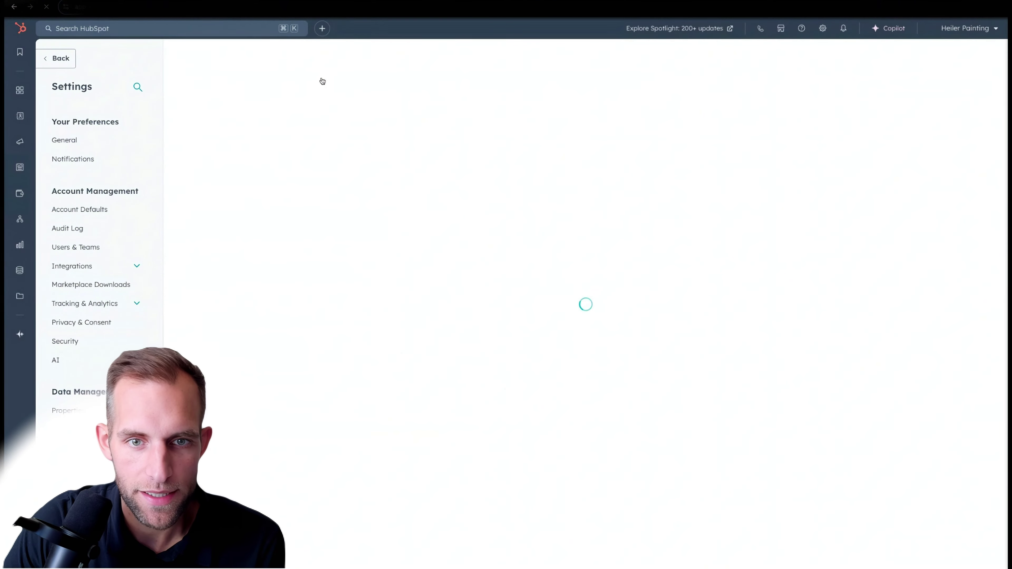
{"action": "left_click", "coordinate": [319, 146]}
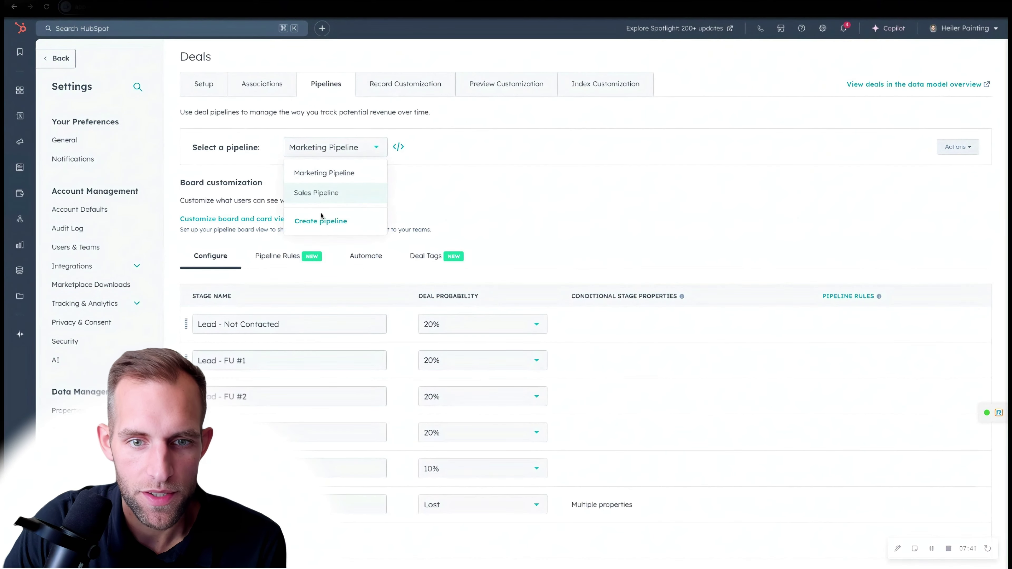
{"action": "left_click", "coordinate": [322, 194]}
{"action": "scroll", "coordinate": [399, 255], "scroll_direction": "down", "scroll_amount": 5}
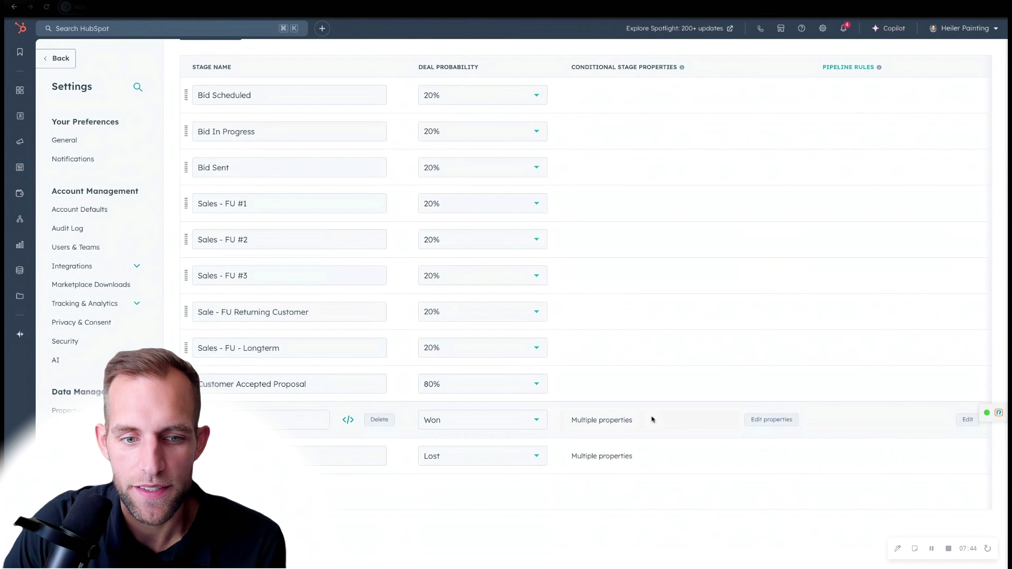
{"action": "left_click", "coordinate": [754, 421]}
{"action": "scroll", "coordinate": [165, 321], "scroll_direction": "down", "scroll_amount": 5}
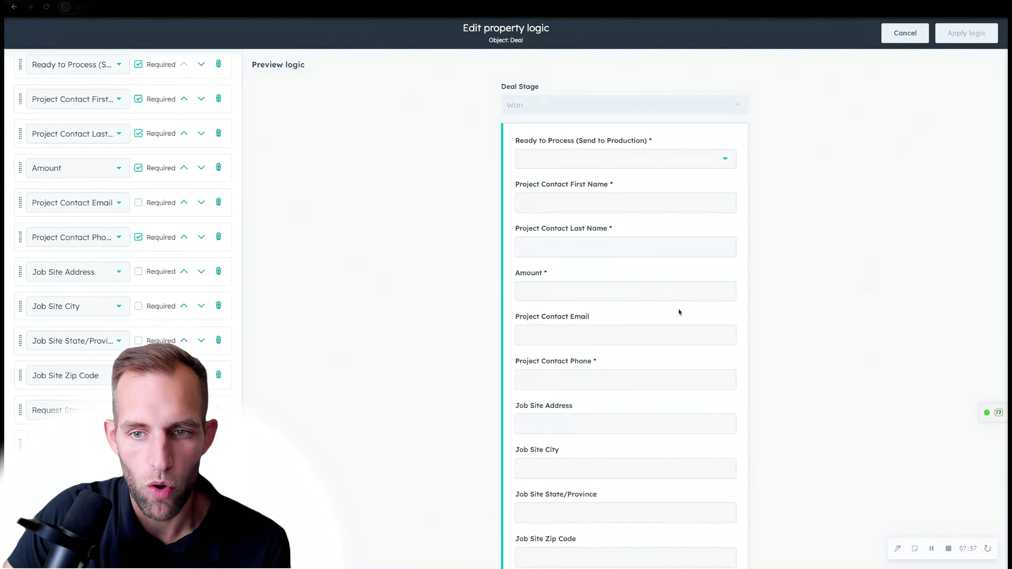
Scroll through the Won-stage Preview logic form
{"action": "scroll", "coordinate": [680, 312], "scroll_direction": "down", "scroll_amount": 5}
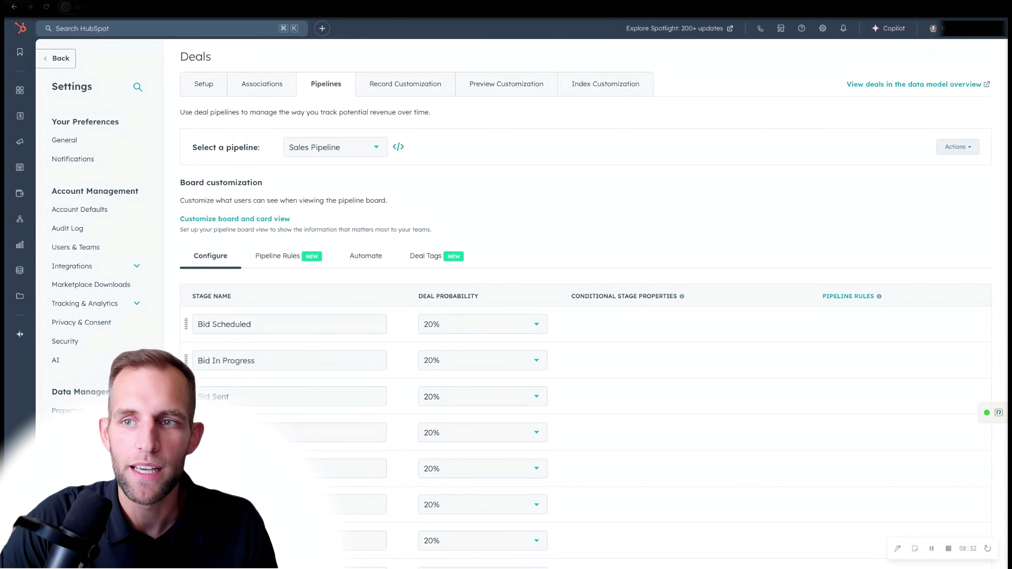
Leave settings and reopen The Flash deal by searching 'the flac'
{"action": "scroll", "coordinate": [586, 303], "scroll_direction": "down", "scroll_amount": 5}
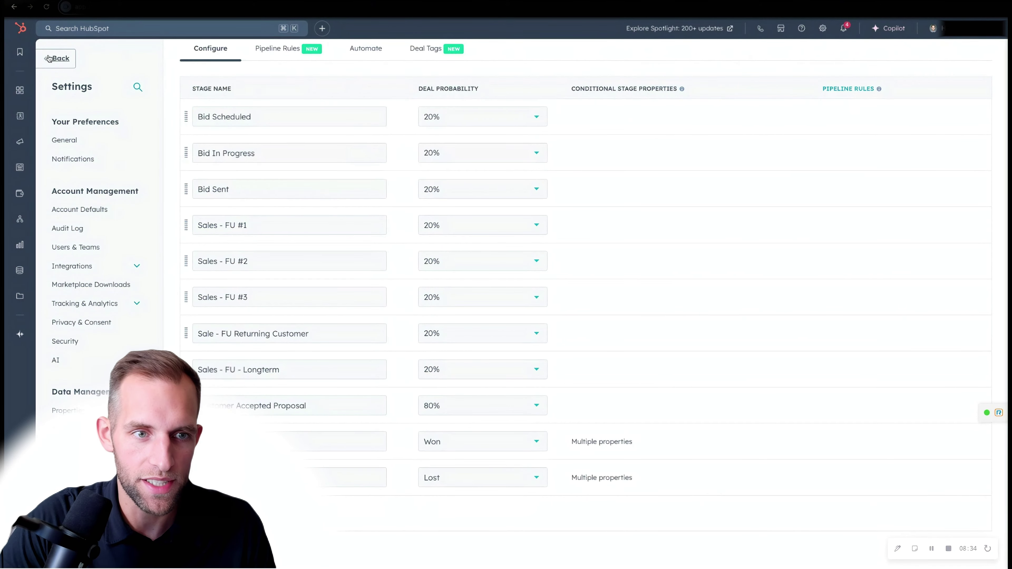
{"action": "left_click", "coordinate": [56, 58]}
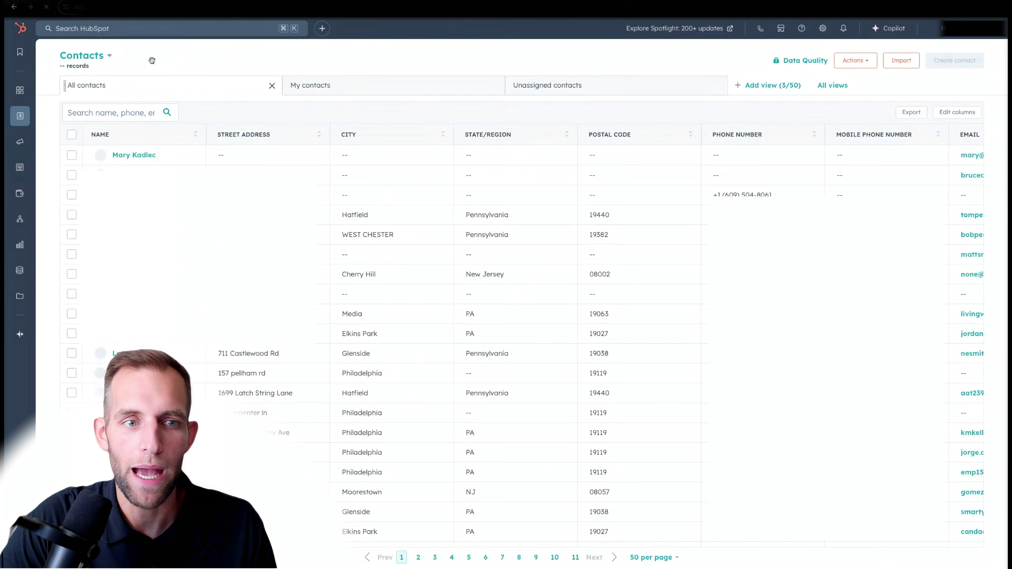
{"action": "left_click", "coordinate": [141, 31]}
{"action": "type", "text": "the "}
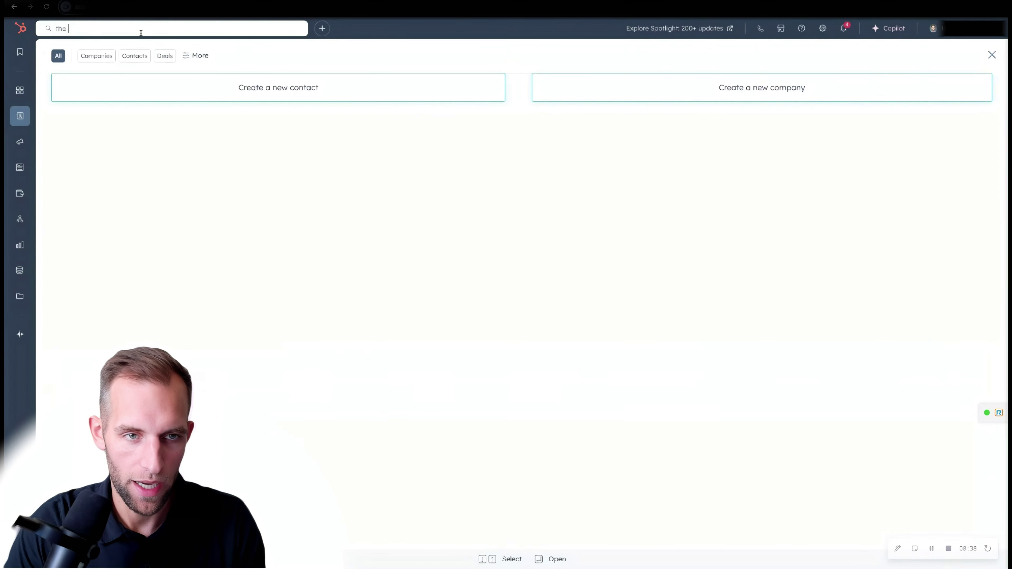
{"action": "type", "text": "fla"}
{"action": "type", "text": "c"}
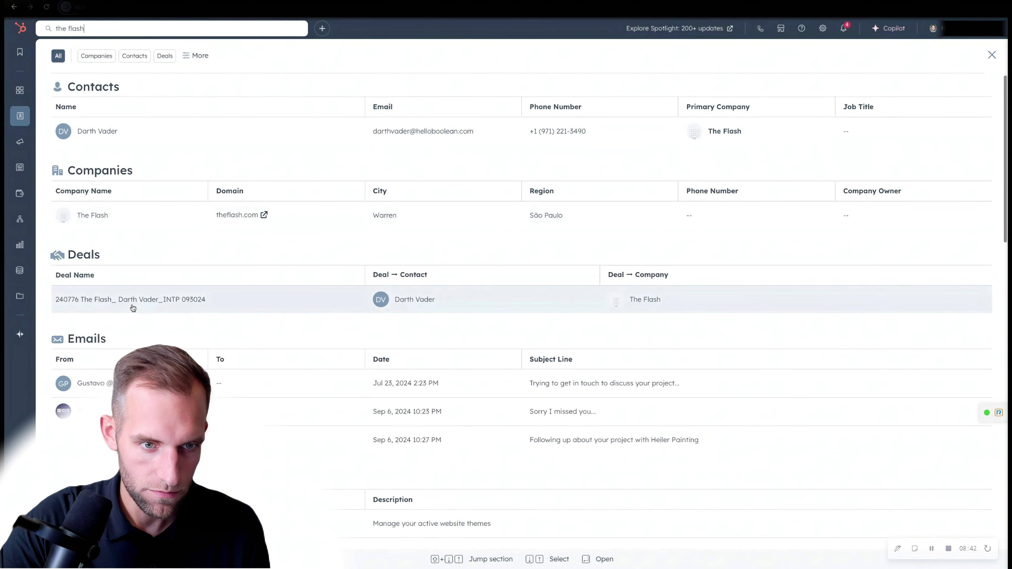
{"action": "left_click", "coordinate": [135, 298]}
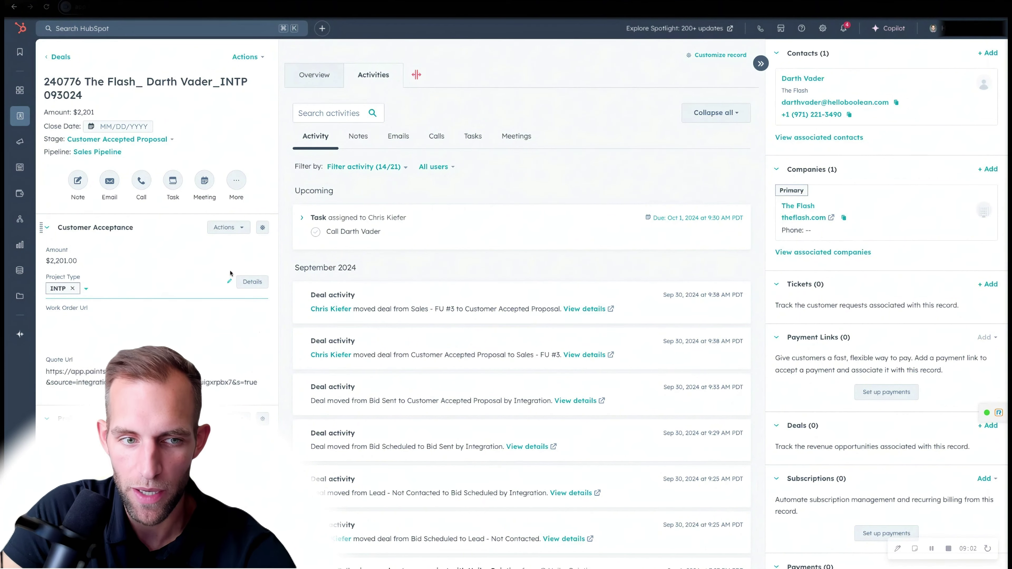
{"action": "scroll", "coordinate": [230, 274], "scroll_direction": "down", "scroll_amount": 3}
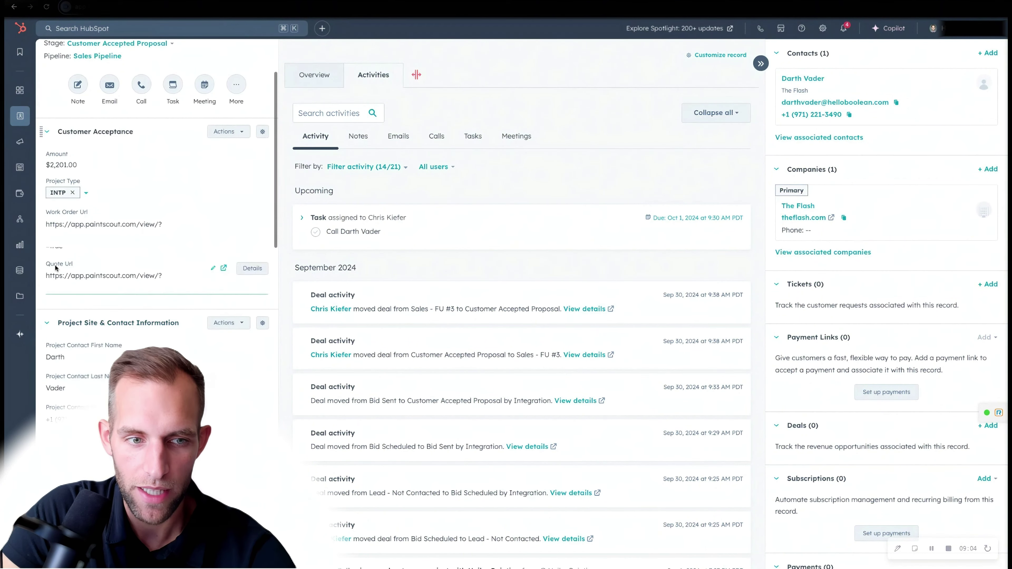
{"action": "scroll", "coordinate": [76, 281], "scroll_direction": "down", "scroll_amount": 10}
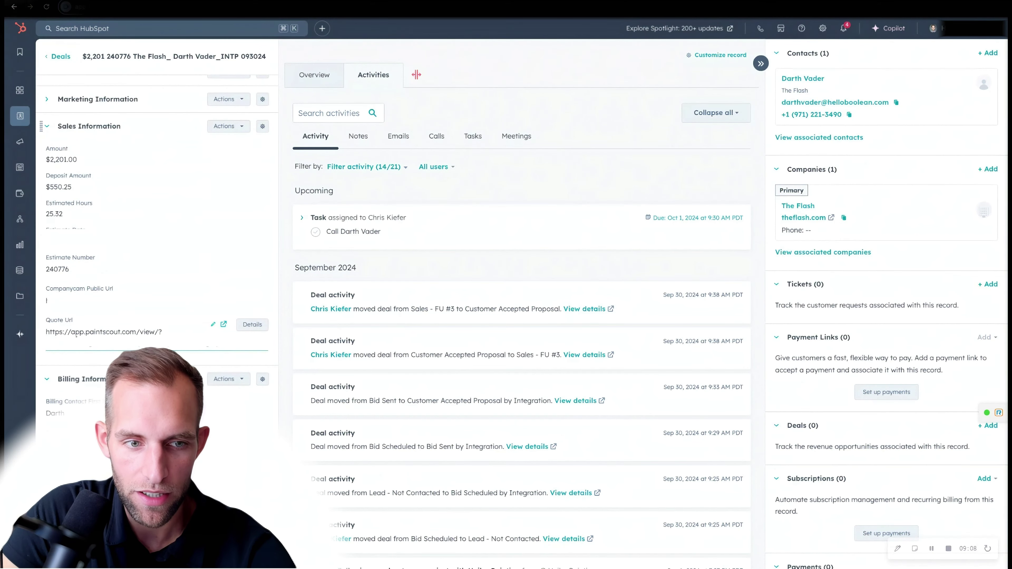
{"action": "scroll", "coordinate": [76, 336], "scroll_direction": "up", "scroll_amount": 12}
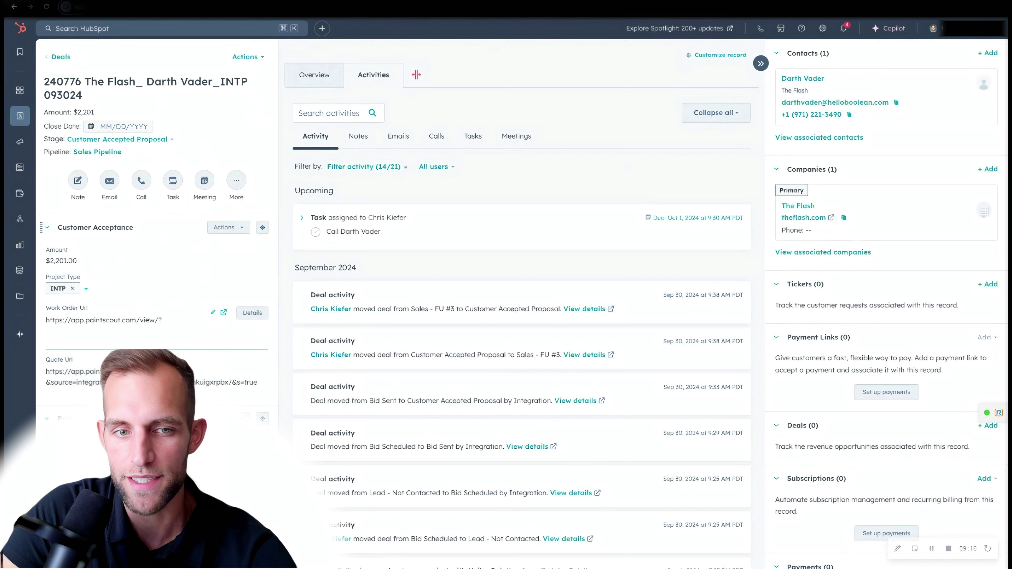
Change the deal stage to Won and set Ready to Process to Yes
{"action": "left_click", "coordinate": [122, 145]}
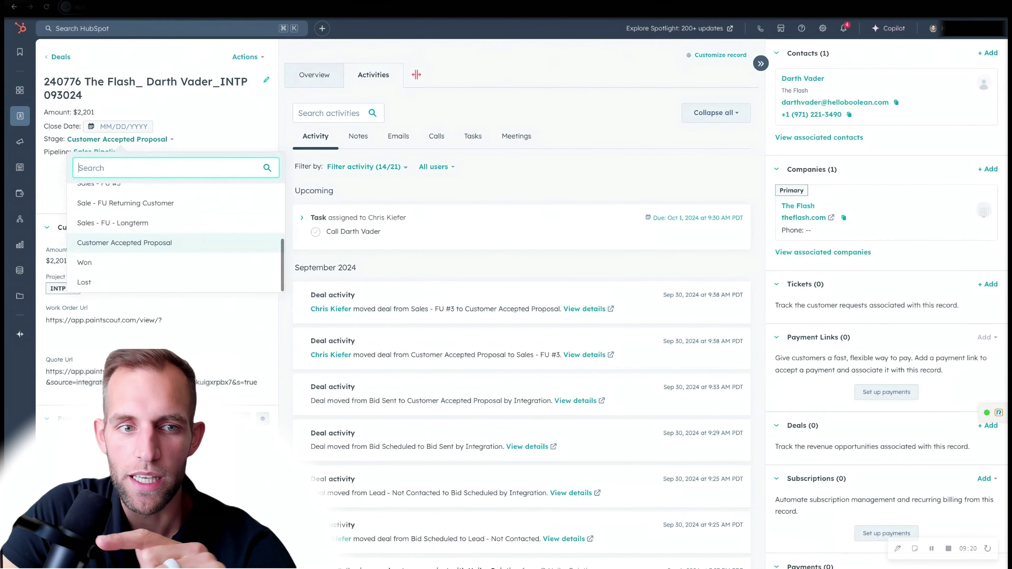
{"action": "left_click", "coordinate": [120, 262]}
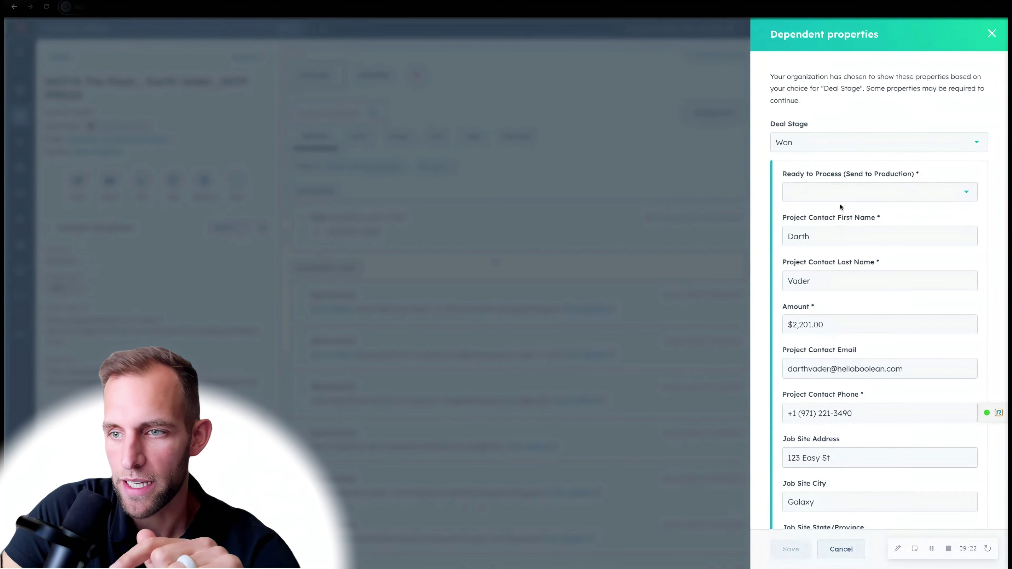
{"action": "left_click", "coordinate": [840, 193]}
{"action": "left_click", "coordinate": [797, 235]}
{"action": "scroll", "coordinate": [821, 249], "scroll_direction": "down", "scroll_amount": 5}
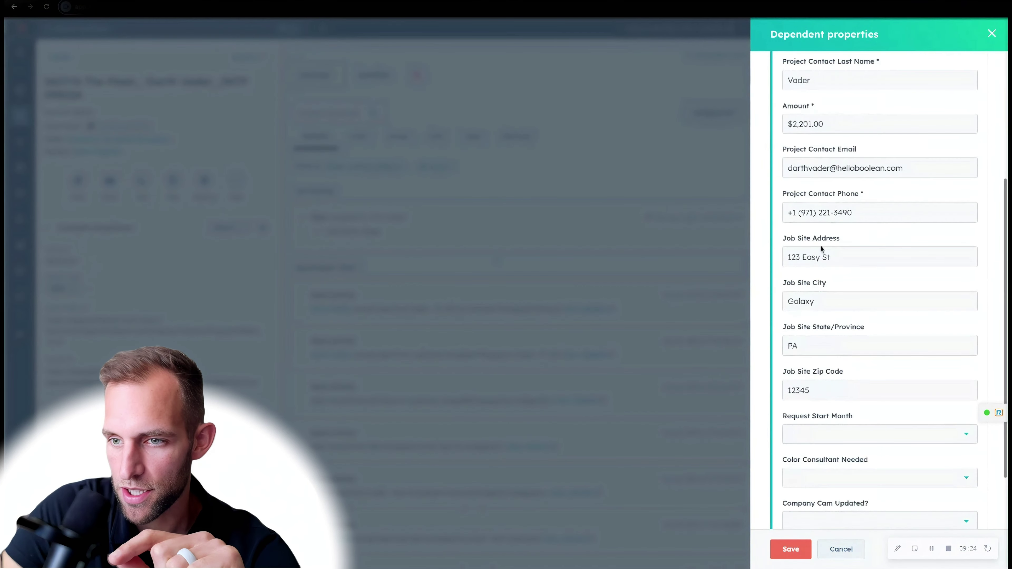
{"action": "scroll", "coordinate": [831, 362], "scroll_direction": "down", "scroll_amount": 2}
Set Request Start Month ASAP, Color Consultant No, Company Cam Yes, Electrical Wires No, and save
{"action": "left_click", "coordinate": [833, 359]}
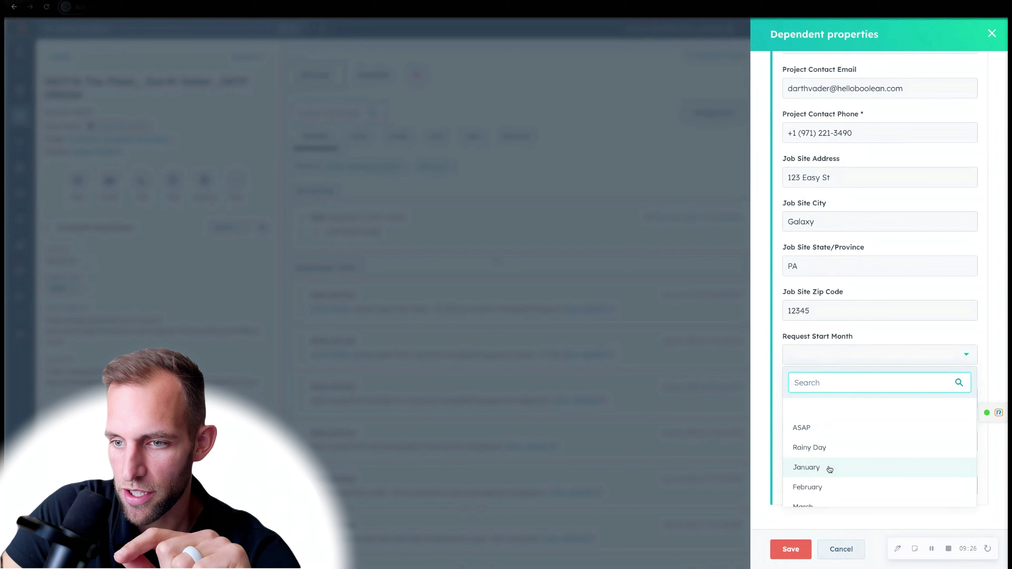
{"action": "left_click", "coordinate": [828, 426]}
{"action": "left_click", "coordinate": [825, 401]}
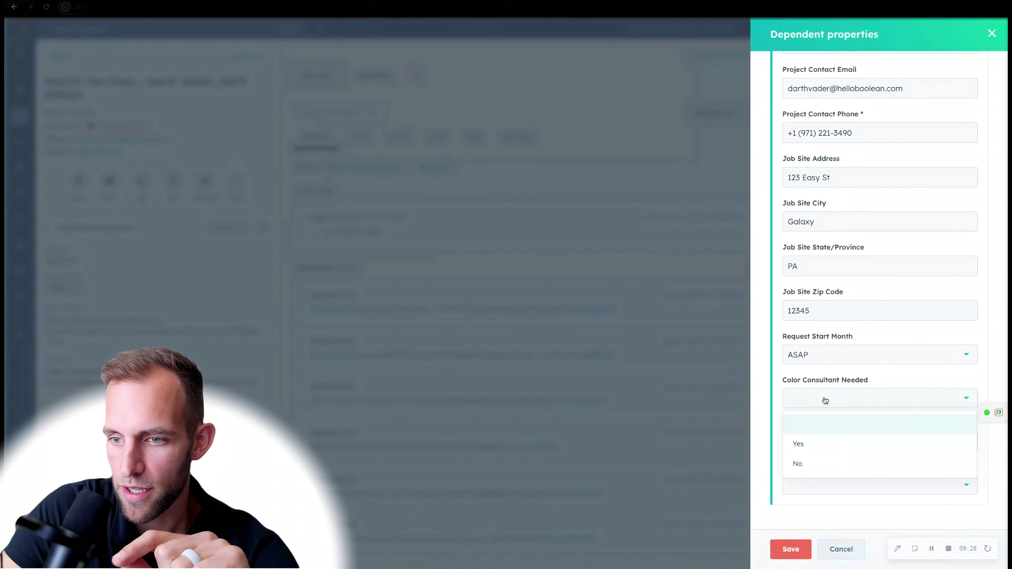
{"action": "left_click", "coordinate": [808, 463]}
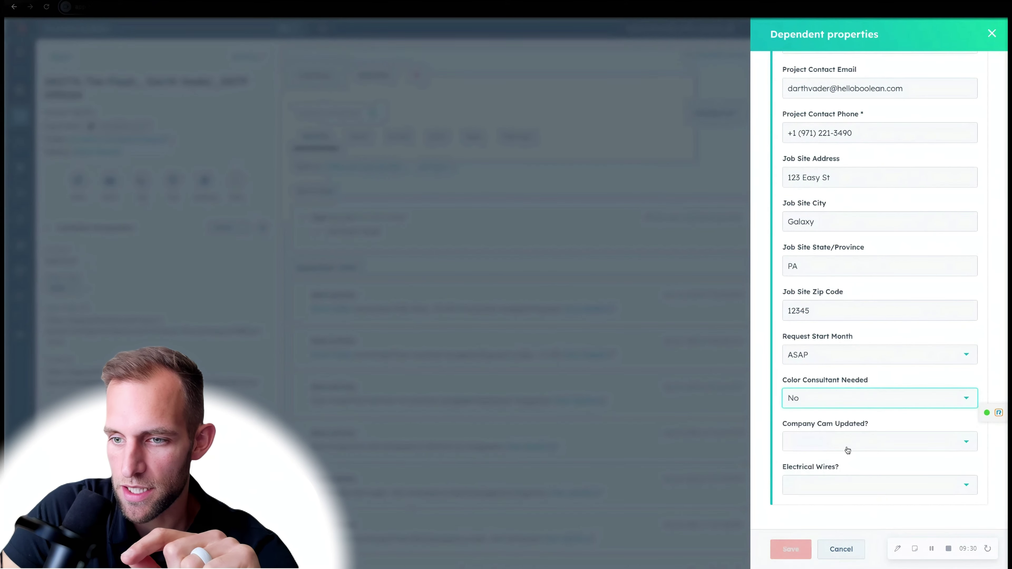
{"action": "left_click", "coordinate": [840, 448]}
{"action": "left_click", "coordinate": [817, 498]}
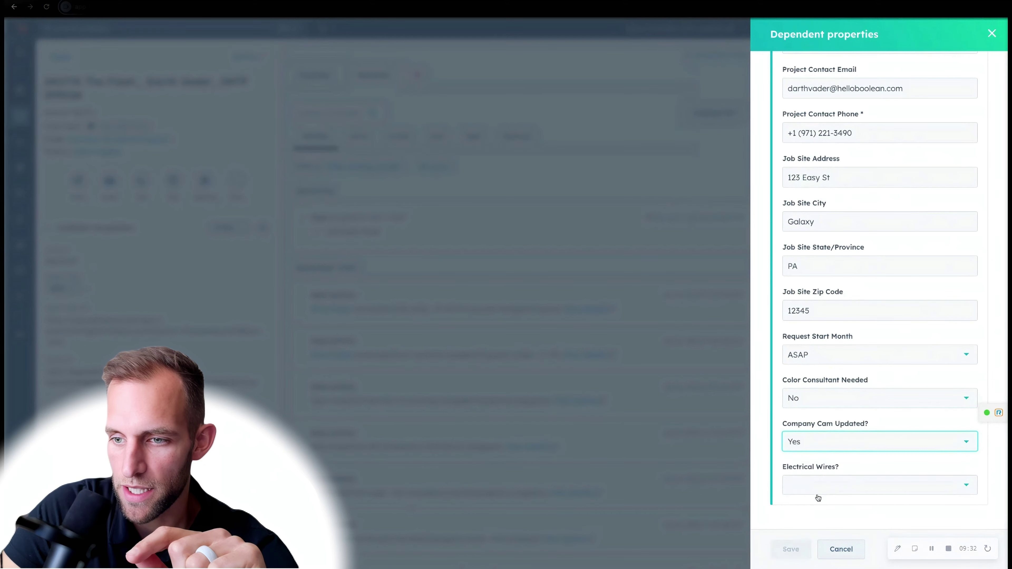
{"action": "left_click", "coordinate": [835, 492]}
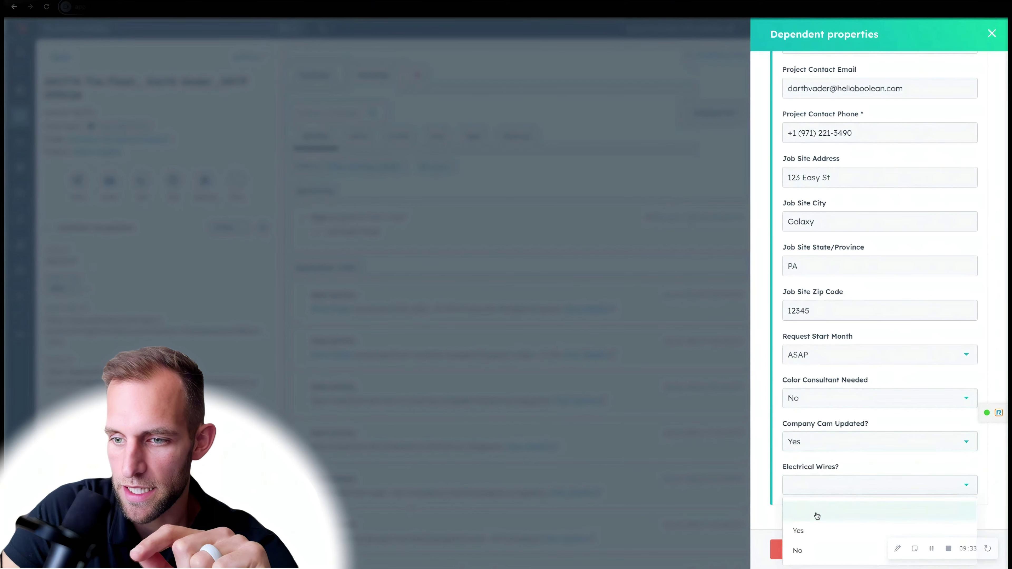
{"action": "left_click", "coordinate": [809, 551]}
{"action": "left_click", "coordinate": [808, 548]}
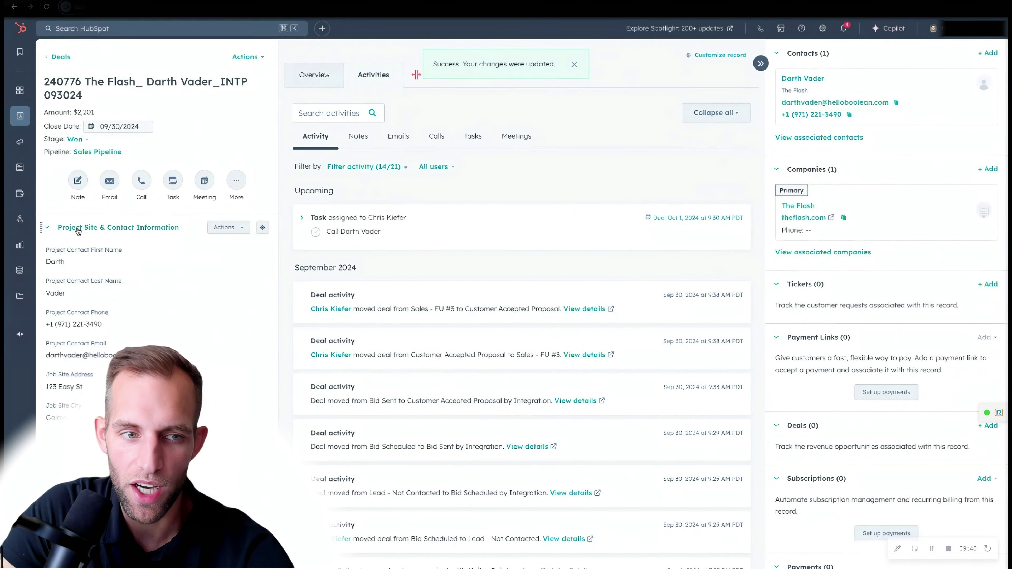
{"action": "scroll", "coordinate": [92, 223], "scroll_direction": "down", "scroll_amount": 3}
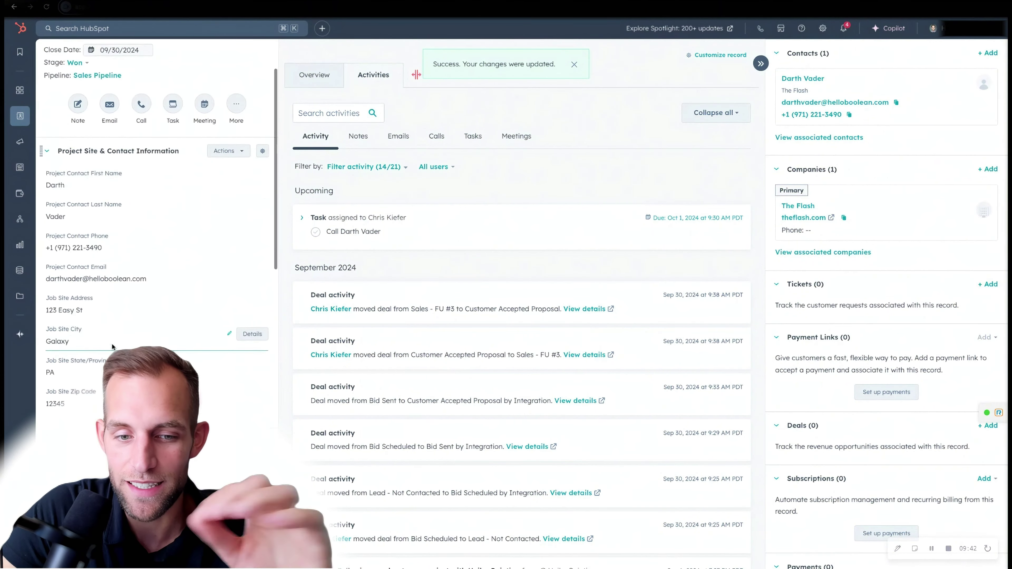
{"action": "scroll", "coordinate": [100, 215], "scroll_direction": "down", "scroll_amount": 6}
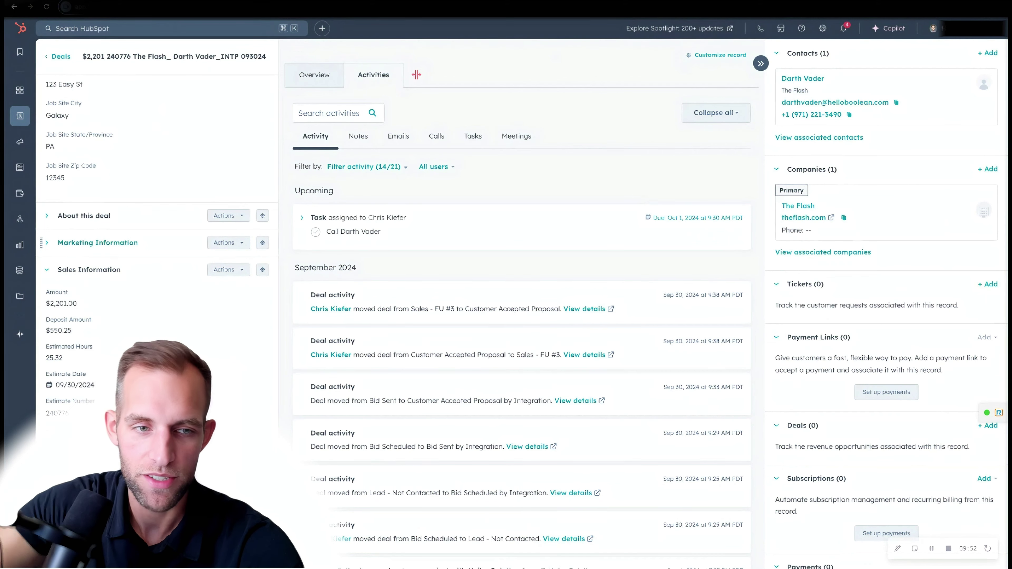
{"action": "scroll", "coordinate": [160, 239], "scroll_direction": "up", "scroll_amount": 10}
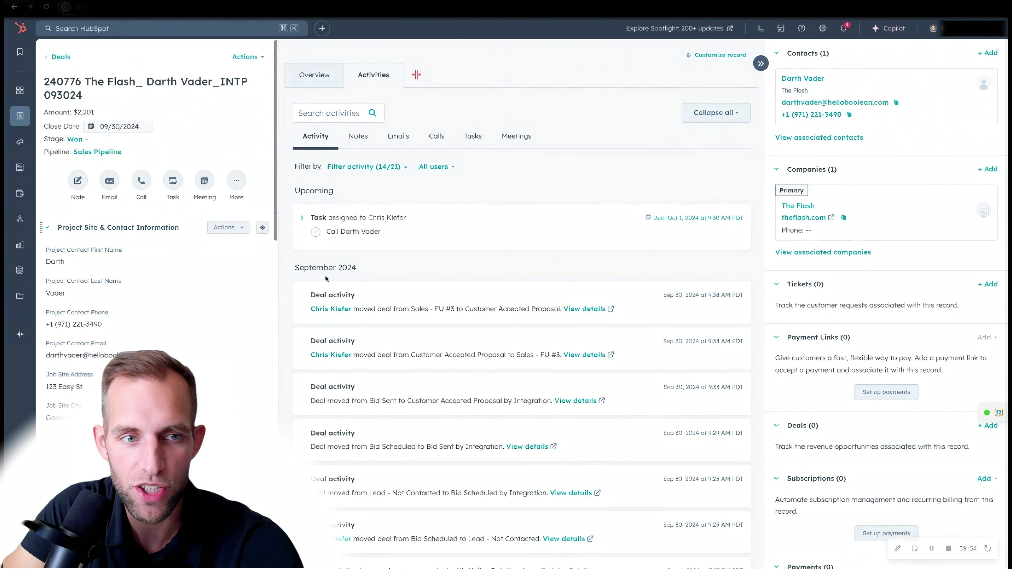